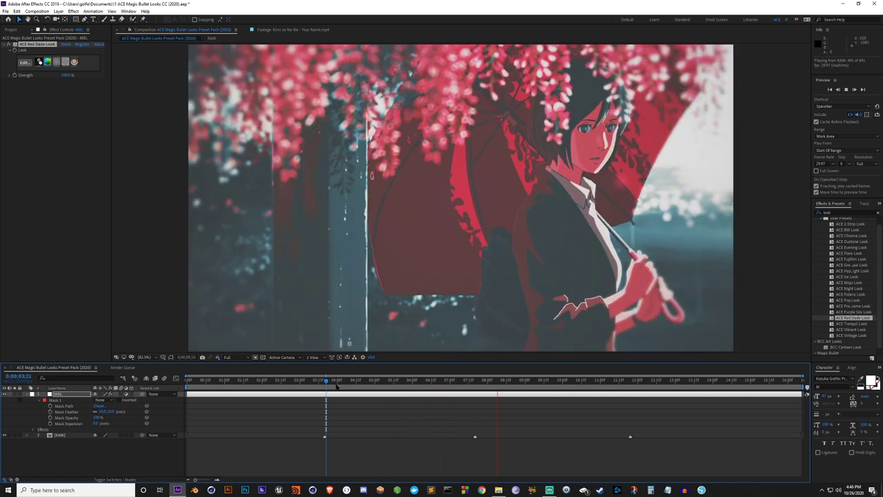
# Reset the ACE Red Dade Look effect on the MBL layer to its defaults
pyautogui.click(337, 381)
pyautogui.moveTo(338, 381); pyautogui.dragTo(257, 380)
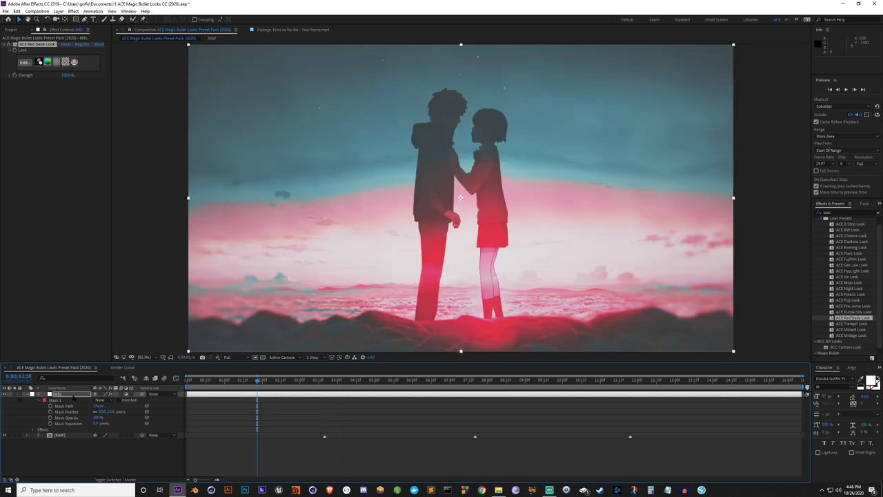
pyautogui.click(73, 395)
pyautogui.click(38, 44)
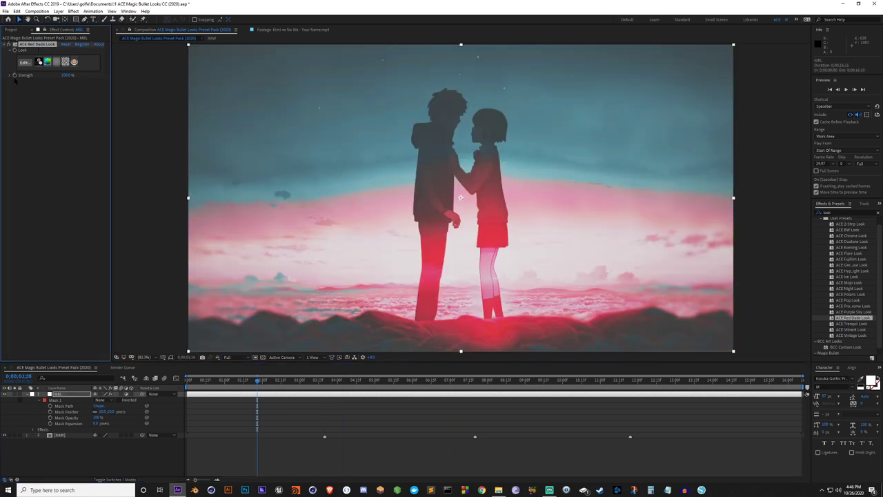
pyautogui.click(267, 381)
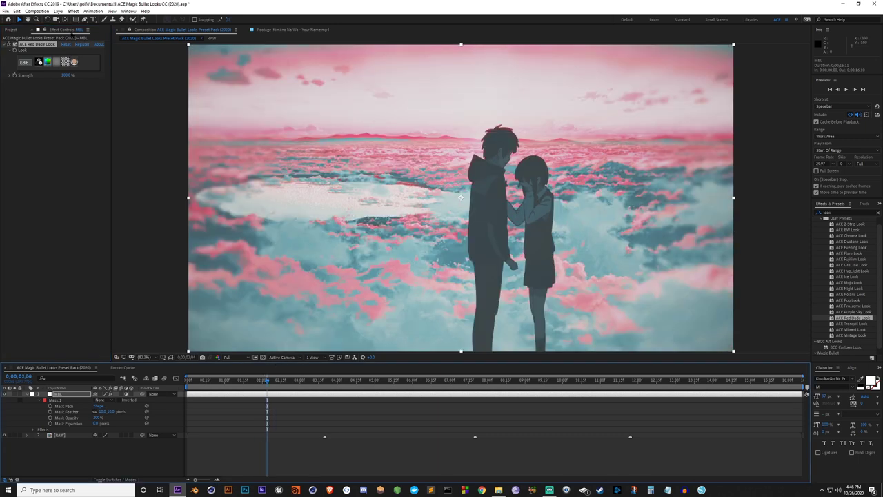
pyautogui.click(67, 44)
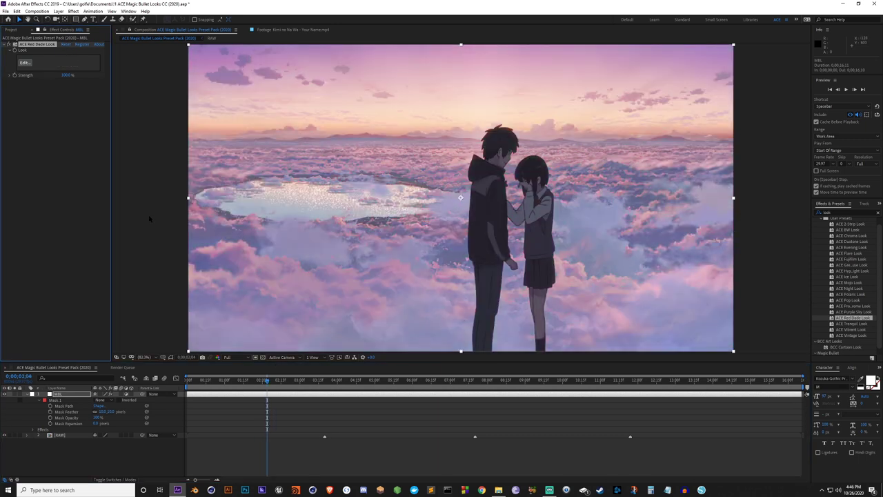
pyautogui.moveTo(256, 383); pyautogui.dragTo(346, 383)
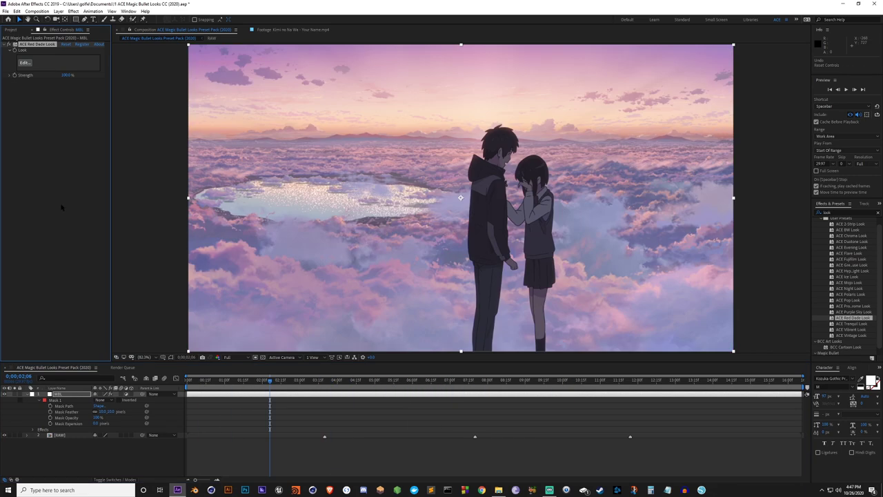
# Open the effect's look editor, then collapse and expand the scopes, leaving them shown
pyautogui.click(26, 63)
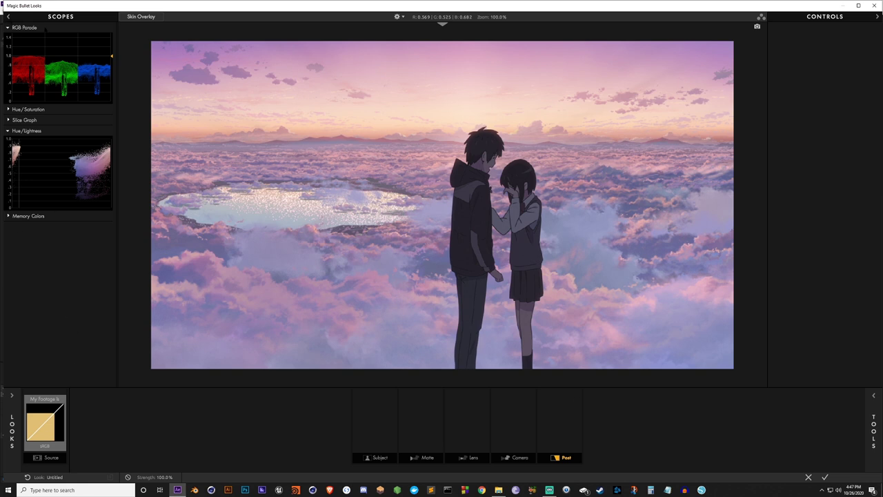
pyautogui.click(9, 16)
pyautogui.click(8, 16)
pyautogui.click(8, 16)
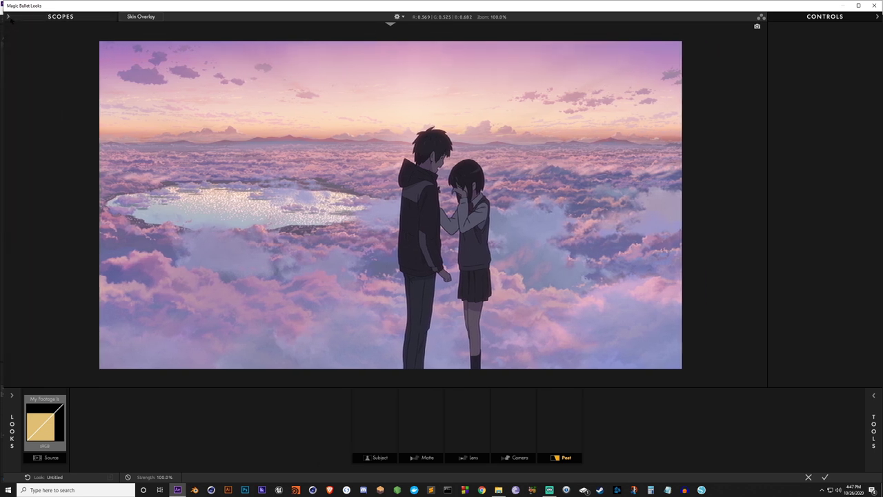
pyautogui.click(9, 17)
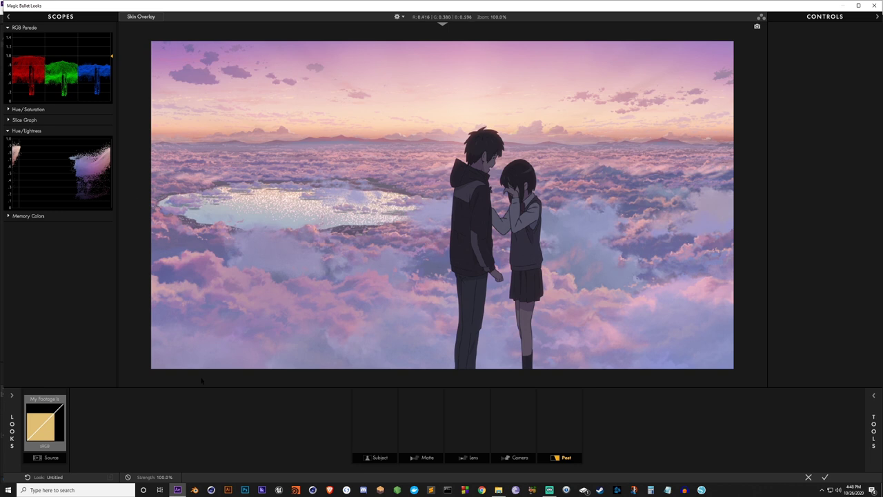
# In the My Footage Is source settings, set the contrast to 4 and the black to 5
pyautogui.click(52, 424)
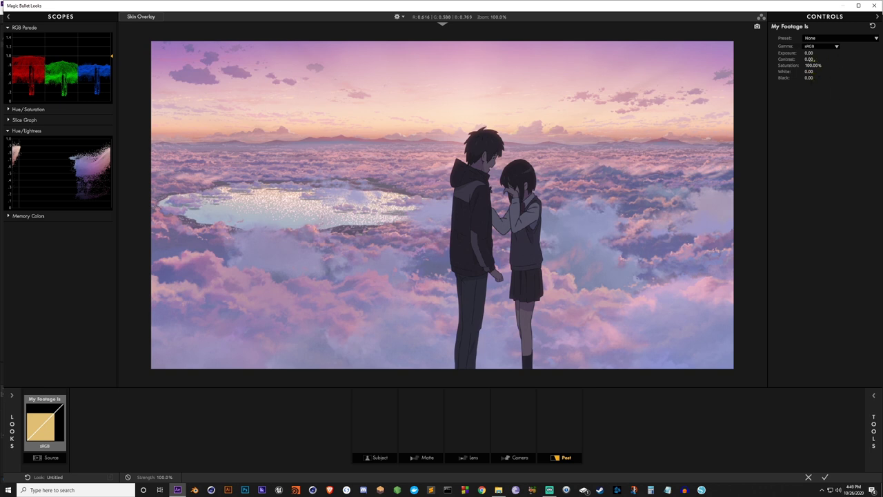
pyautogui.write('4')
pyautogui.press('Return')
pyautogui.click(811, 79)
pyautogui.write('5')
pyautogui.press('Return')
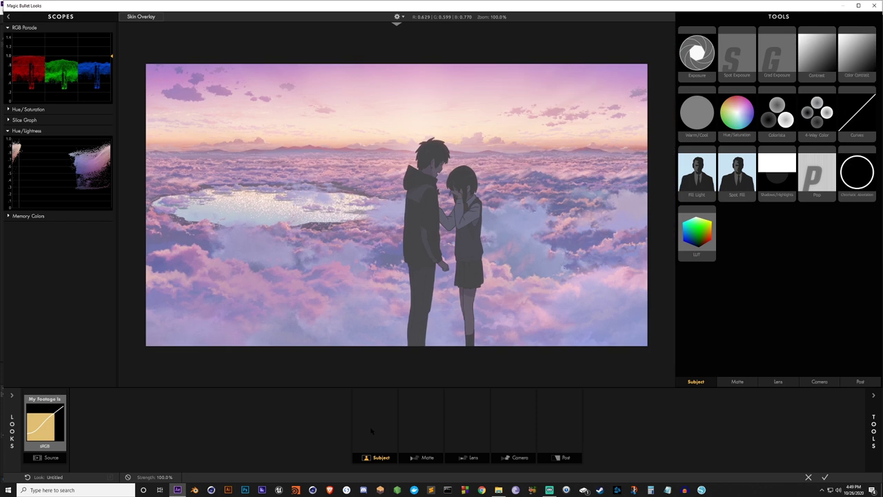
# Add Colorista to the Subject stage and adjust its HSL wheel to keep pinkish reds while desaturating the other hues
pyautogui.press('t')
pyautogui.press('t')
pyautogui.click(779, 133)
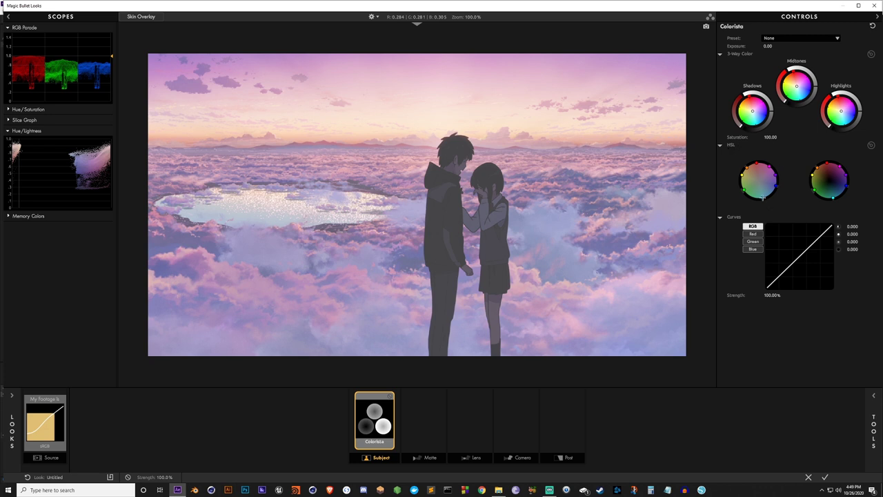
pyautogui.moveTo(762, 200); pyautogui.dragTo(755, 158)
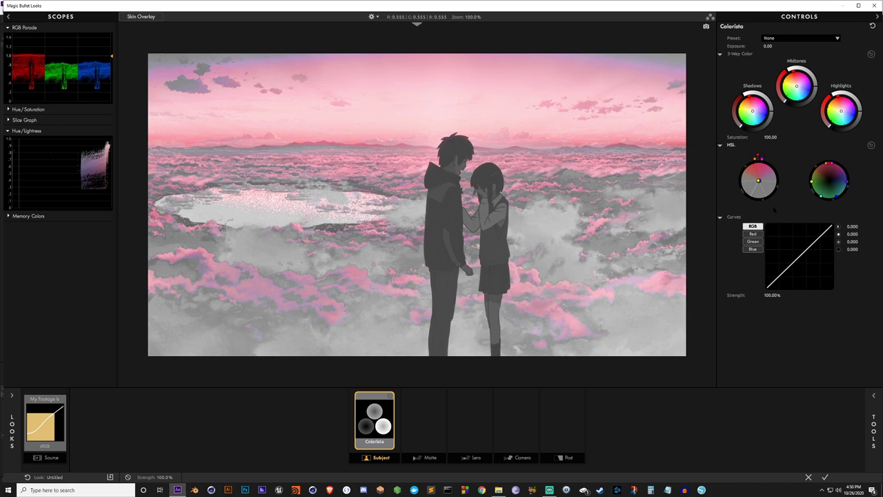
# Shape Colorista's RGB curve into a gentle S with darker shadows and brighter highlights, and apply the look
pyautogui.moveTo(774, 277); pyautogui.dragTo(779, 279)
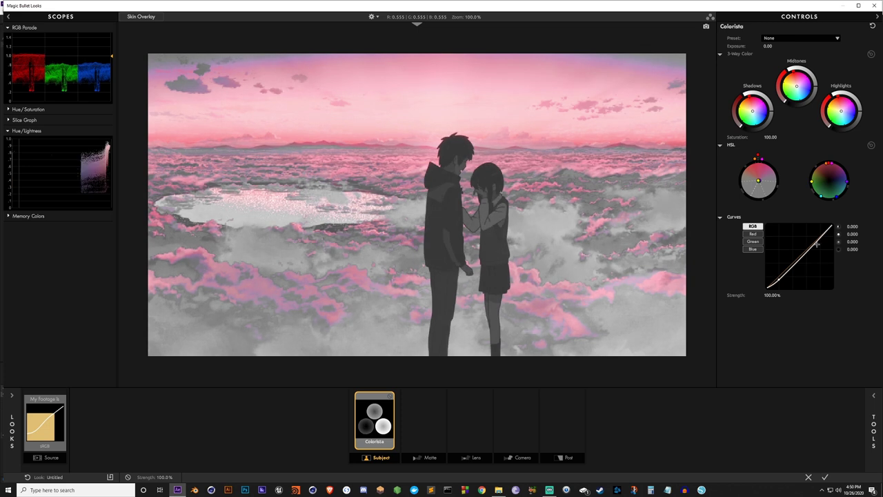
pyautogui.moveTo(817, 240); pyautogui.dragTo(818, 234)
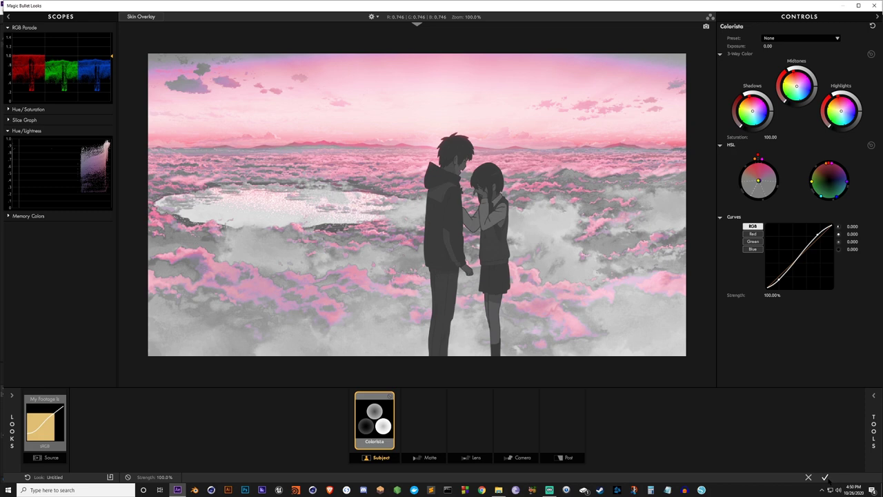
pyautogui.click(825, 477)
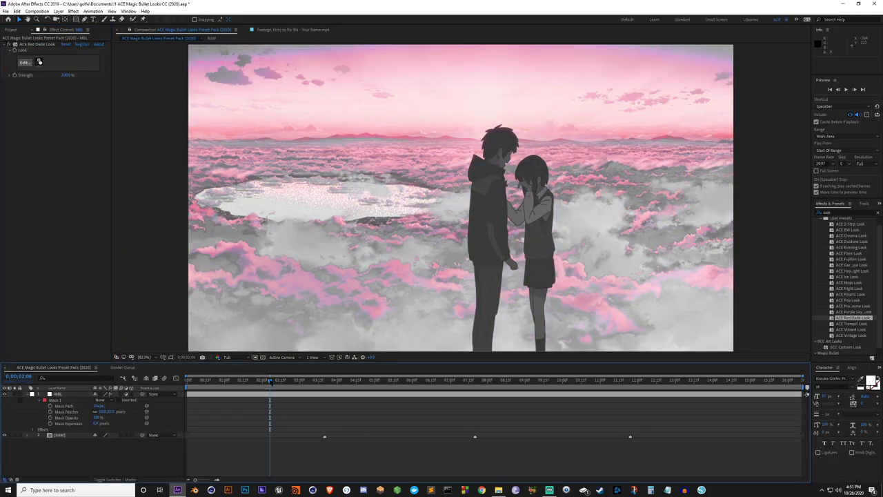
# Reopen the look on the pink-haired girl's shot, add a LUT tool after Colorista set to Dade, and apply it
pyautogui.moveTo(270, 381); pyautogui.dragTo(455, 392)
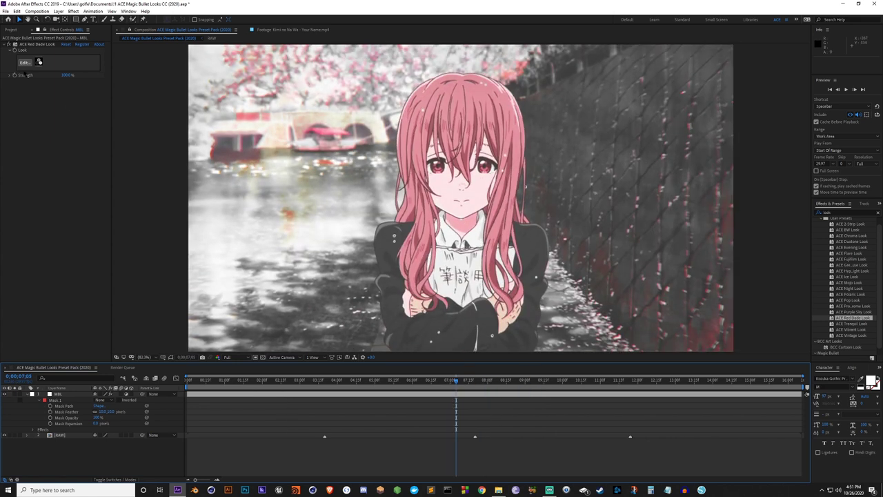
pyautogui.click(25, 62)
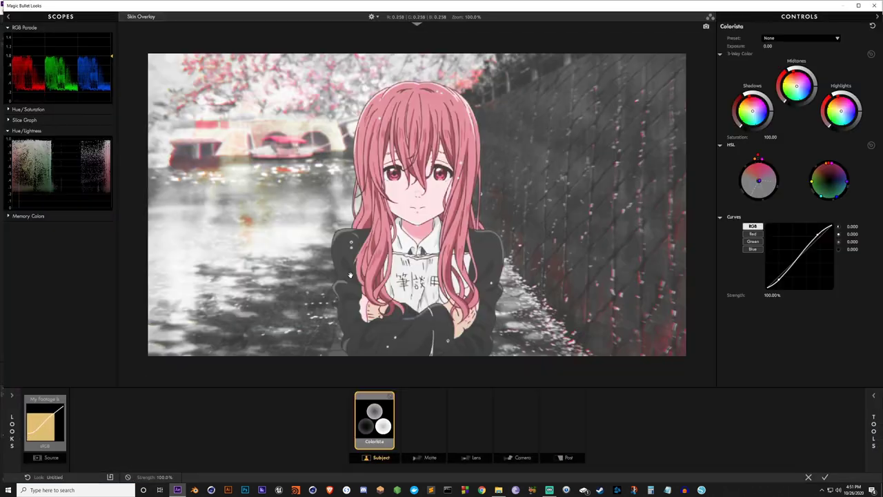
pyautogui.click(872, 425)
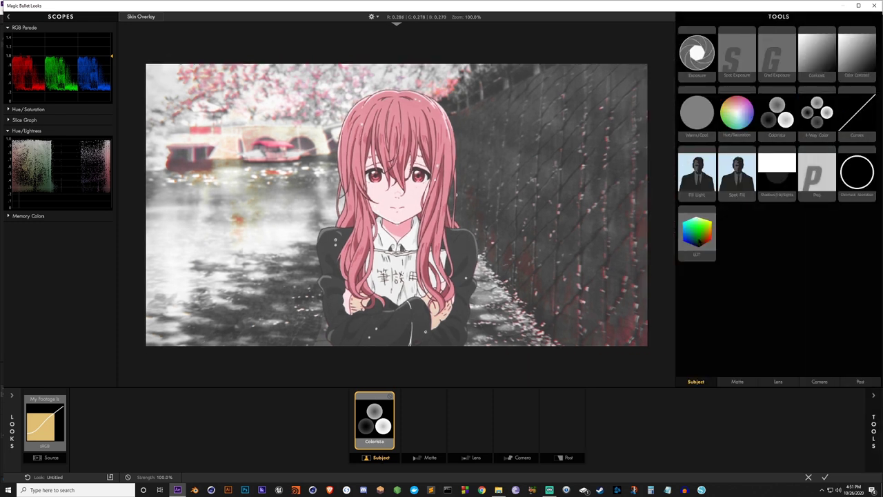
pyautogui.click(700, 243)
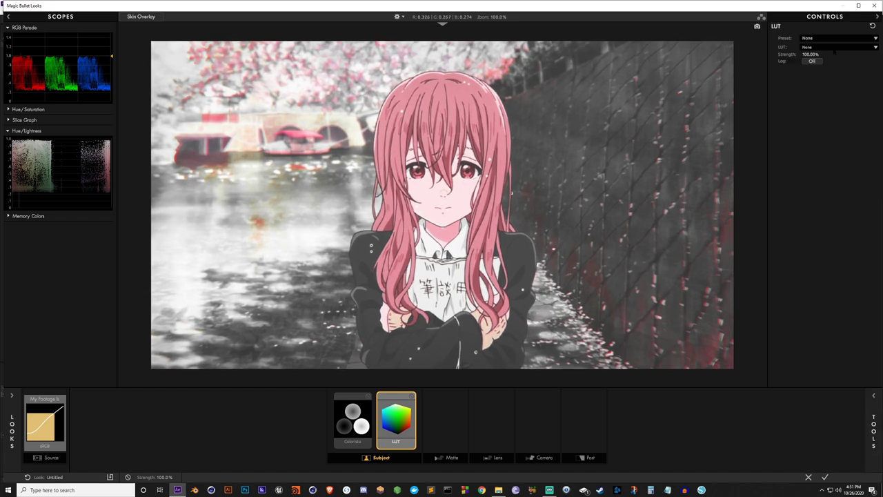
pyautogui.click(834, 47)
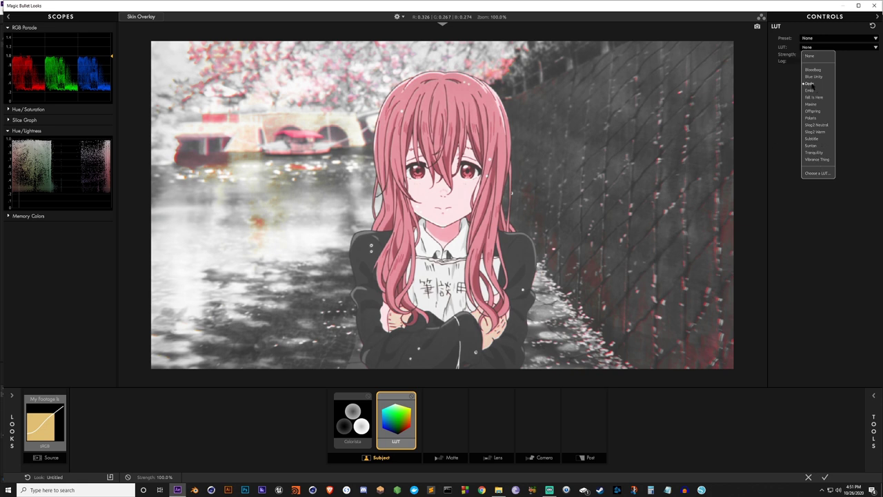
pyautogui.click(811, 84)
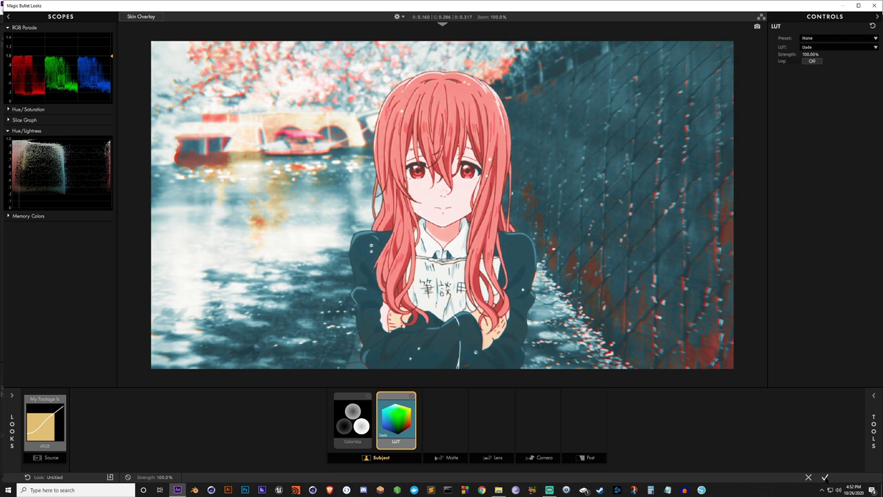
pyautogui.click(825, 477)
# Preview the grade on other shots, then reopen the look and add Lens Vignette and Edge Softness to the Lens stage
pyautogui.click(390, 380)
pyautogui.moveTo(385, 382); pyautogui.dragTo(542, 380)
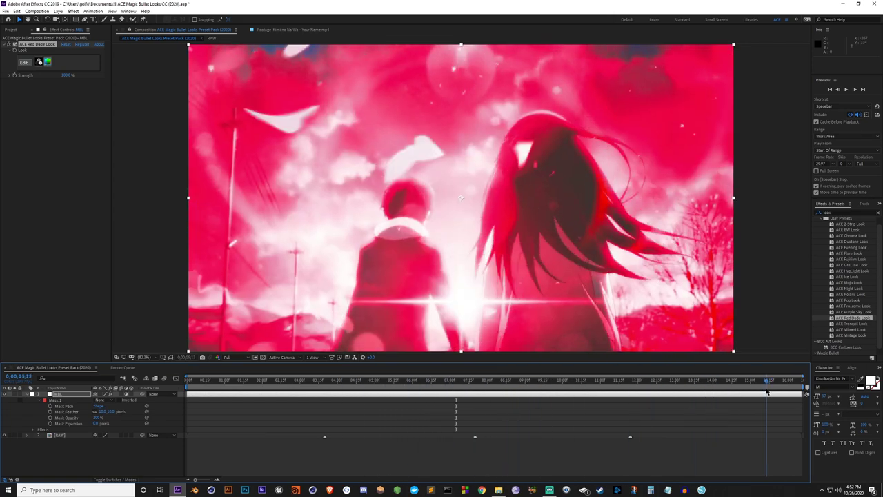
pyautogui.moveTo(766, 391); pyautogui.dragTo(459, 391)
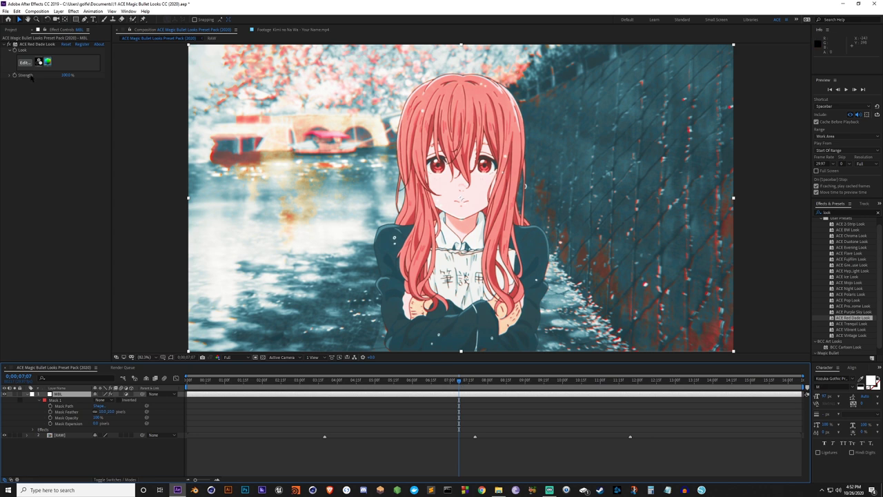
pyautogui.click(25, 62)
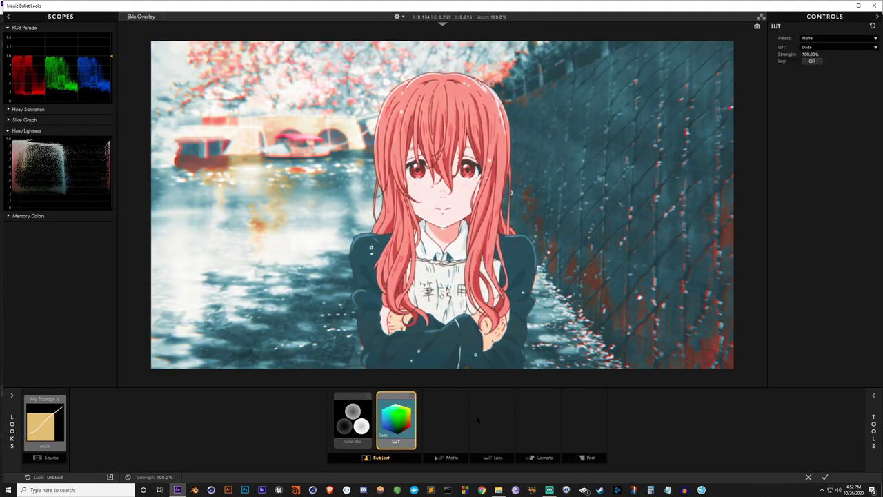
pyautogui.click(494, 441)
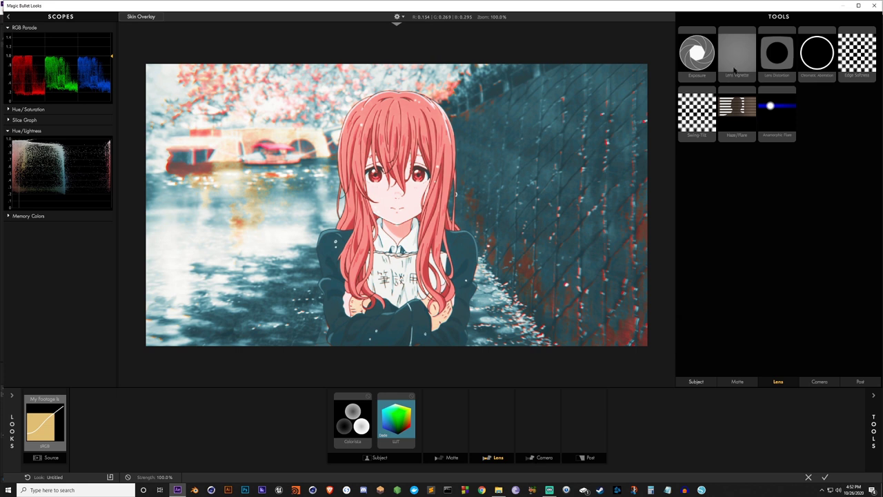
pyautogui.doubleClick(736, 67)
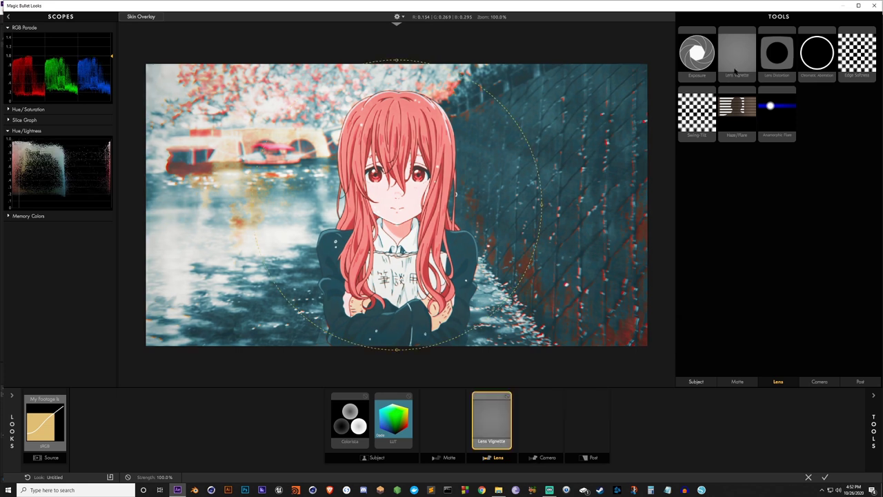
pyautogui.doubleClick(861, 65)
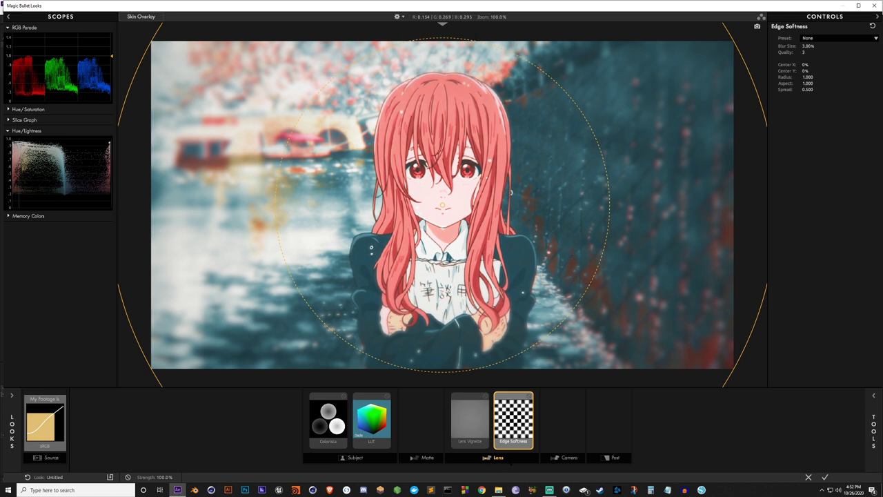
# Turn on Anamorphic for the Lens Vignette and set its vignette to about 71.10% and amount to +70%
pyautogui.click(475, 430)
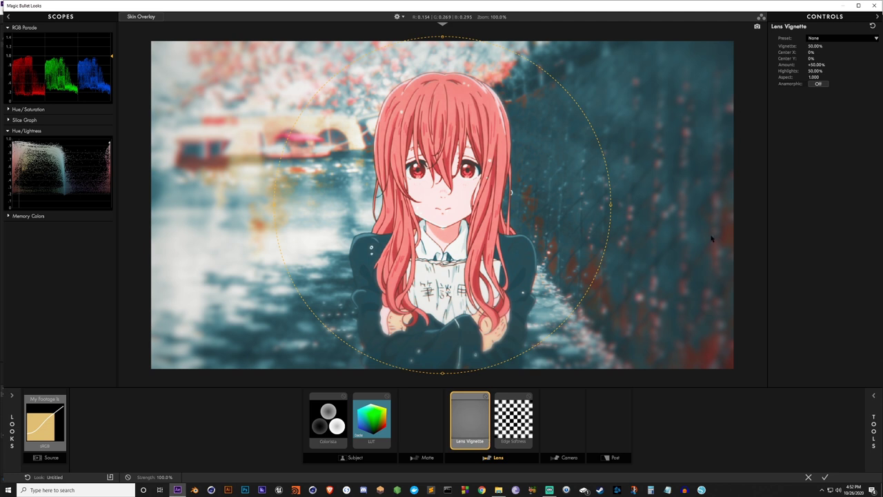
pyautogui.click(513, 426)
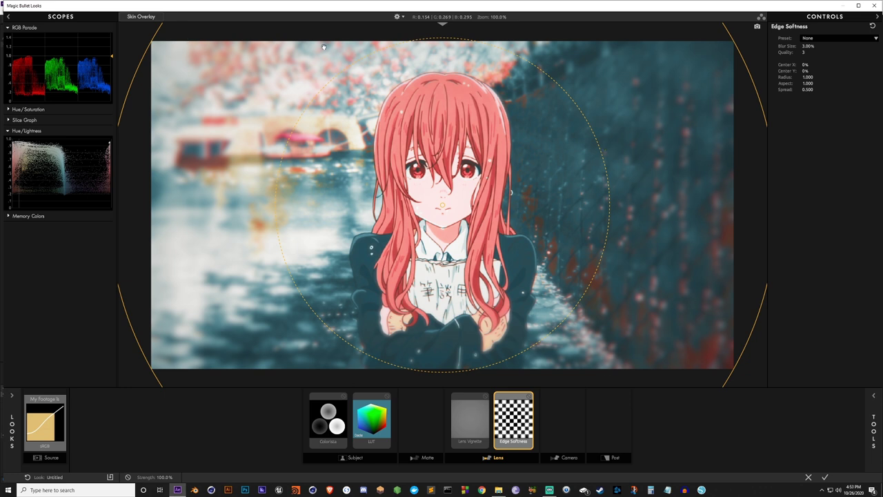
pyautogui.click(474, 425)
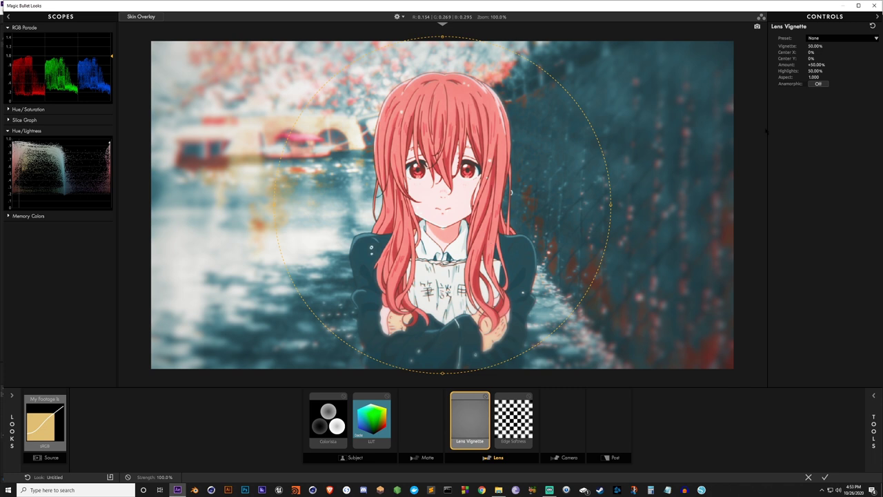
pyautogui.click(819, 84)
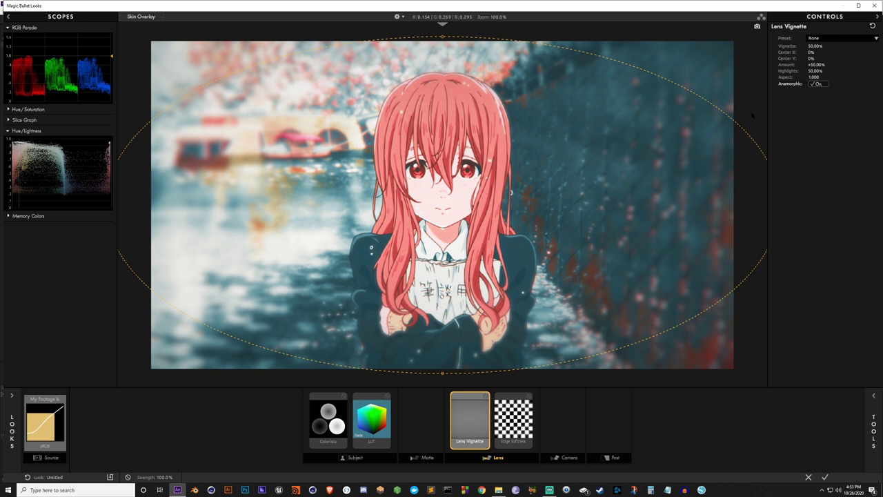
pyautogui.moveTo(815, 46); pyautogui.dragTo(838, 65)
pyautogui.click(821, 65)
pyautogui.write('7')
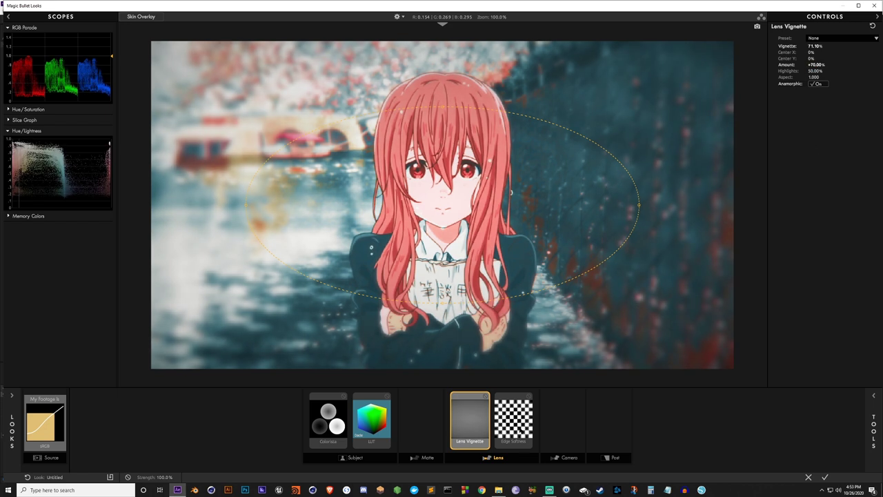
# Set Edge Softness to quality 10, blur size 7%, radius 2.000 and spread about 0.629
pyautogui.click(526, 430)
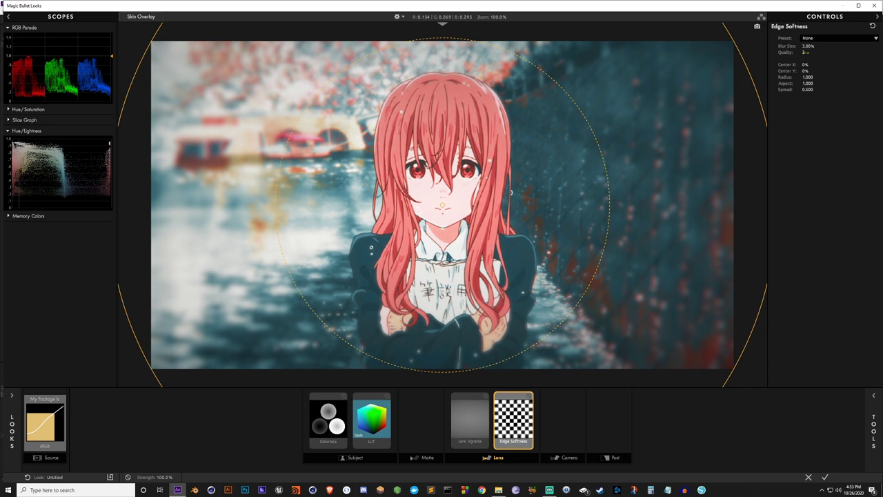
pyautogui.write('10')
pyautogui.press('Return')
pyautogui.moveTo(805, 46); pyautogui.dragTo(825, 46)
pyautogui.click(807, 46)
pyautogui.write('7')
pyautogui.press('Return')
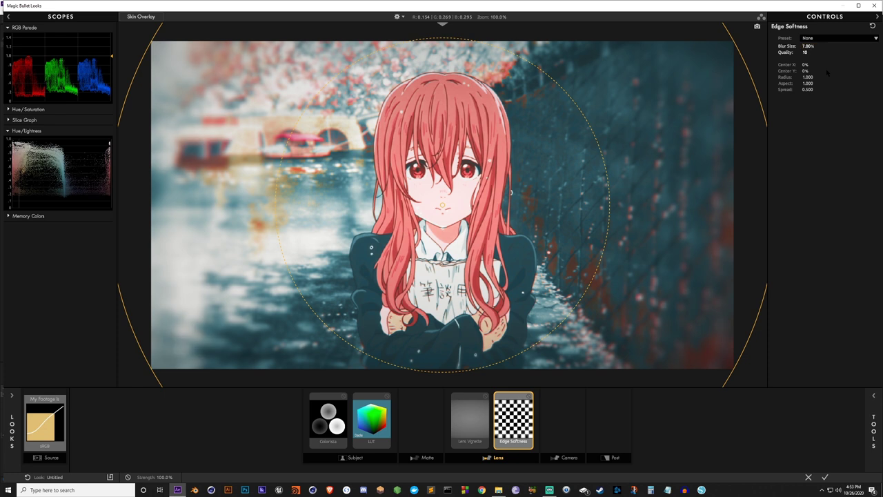
pyautogui.moveTo(812, 78); pyautogui.dragTo(826, 90)
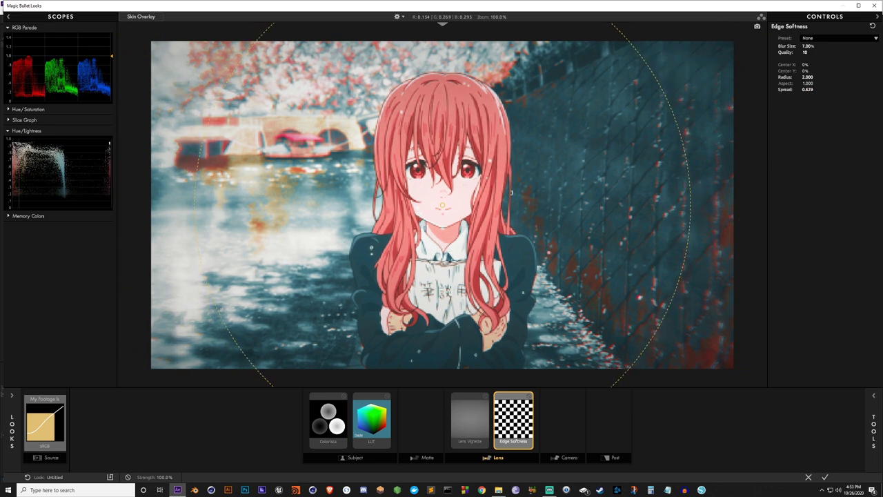
# Set the Edge Softness spread to 0.6
pyautogui.click(812, 90)
pyautogui.press('BackSpace')
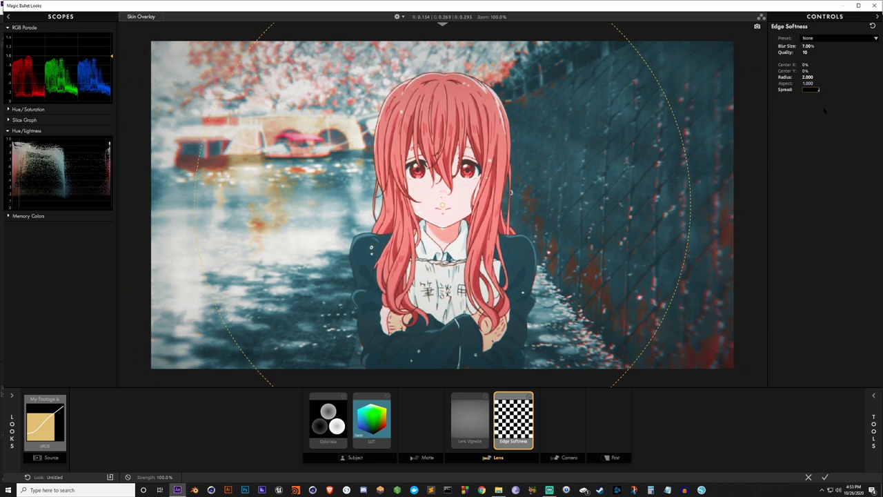
pyautogui.write('.6')
pyautogui.press('Return')
# Add Mojo II to the Post stage with Mojo, Blue Squeeze and Skin Squeeze at 0% and Fade at 100%, and apply the look
pyautogui.click(612, 417)
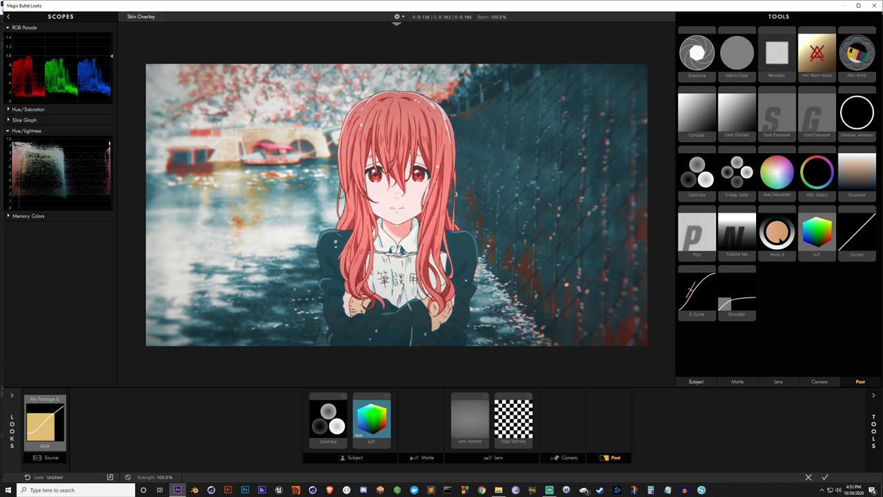
pyautogui.click(780, 239)
pyautogui.click(615, 412)
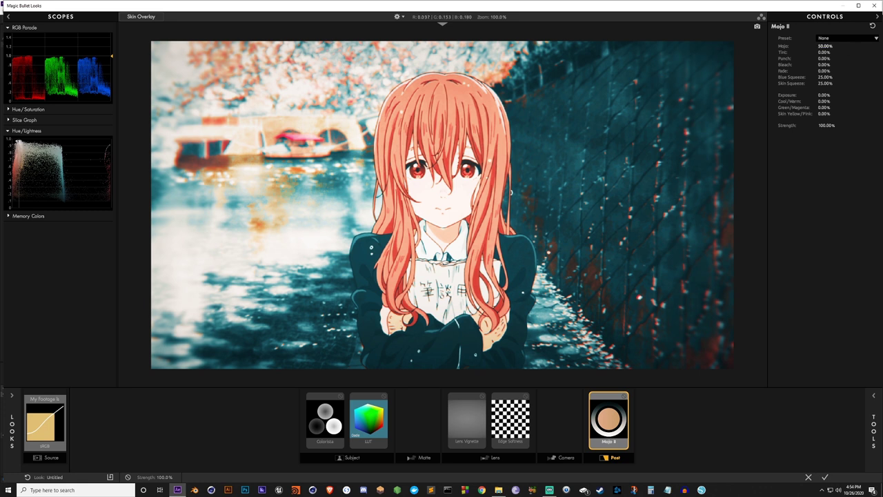
pyautogui.moveTo(825, 46); pyautogui.dragTo(790, 46)
pyautogui.moveTo(828, 77); pyautogui.dragTo(863, 71)
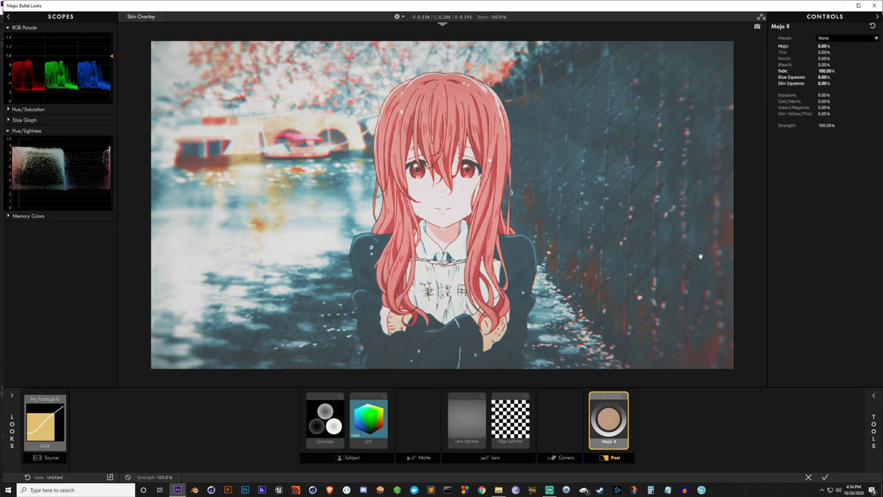
pyautogui.click(826, 477)
# Play back the composition to review the finished Red Dade grade across the different shots
pyautogui.moveTo(459, 382); pyautogui.dragTo(584, 390)
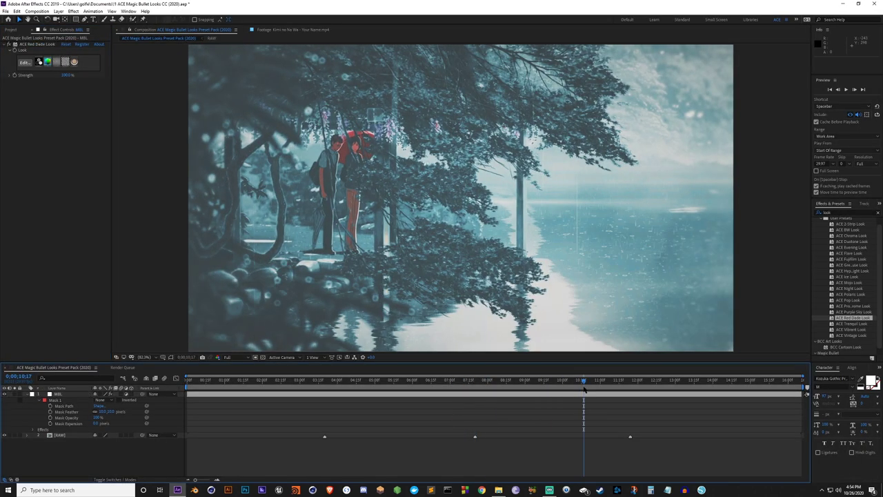
pyautogui.press('space')
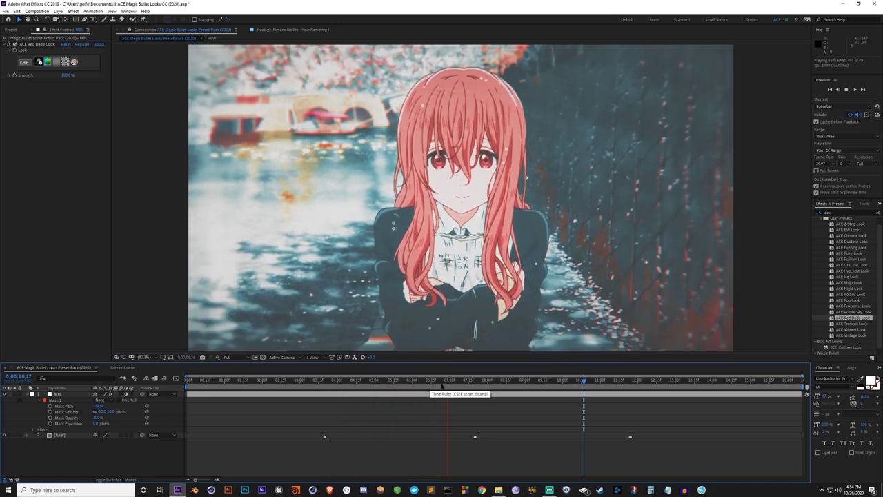
pyautogui.moveTo(444, 385); pyautogui.dragTo(446, 403)
# Set Mask 1 on the MBL layer to Add, limiting the look to one half of the frame for a before/after split
pyautogui.click(426, 396)
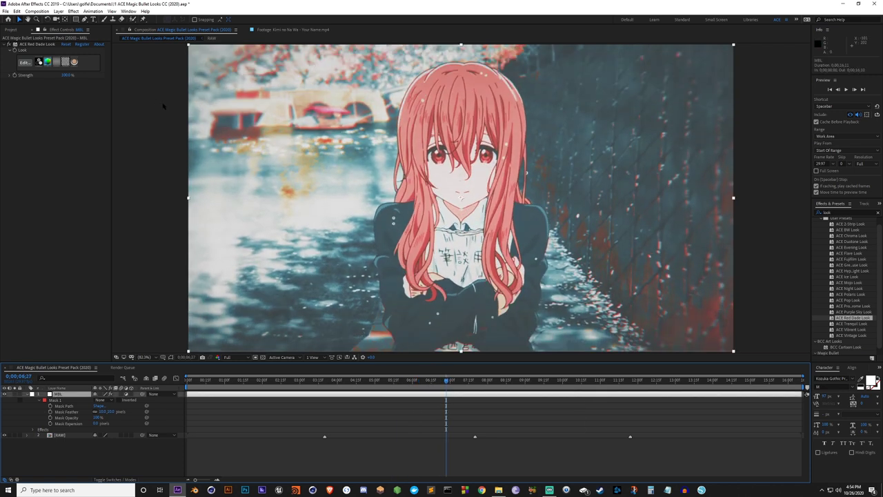
pyautogui.scroll(-1, 463, 171)
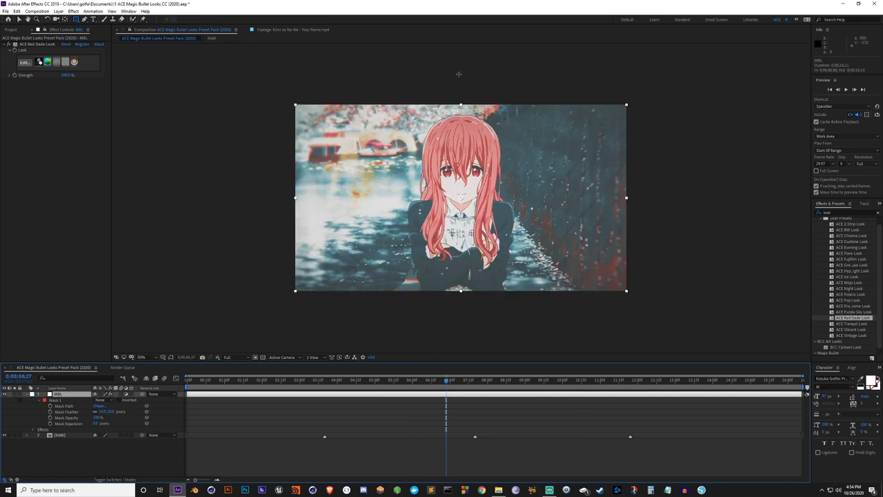
pyautogui.moveTo(458, 67); pyautogui.dragTo(695, 316)
pyautogui.hotkey('ctrl', 'z')
pyautogui.click(72, 399)
pyautogui.click(69, 389)
pyautogui.hotkey('ctrl', 'shift', 'z')
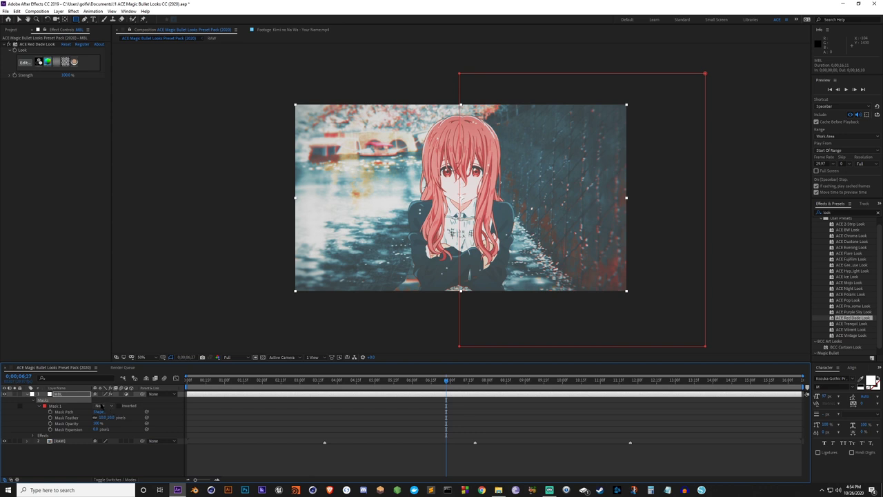
pyautogui.click(108, 407)
pyautogui.click(111, 420)
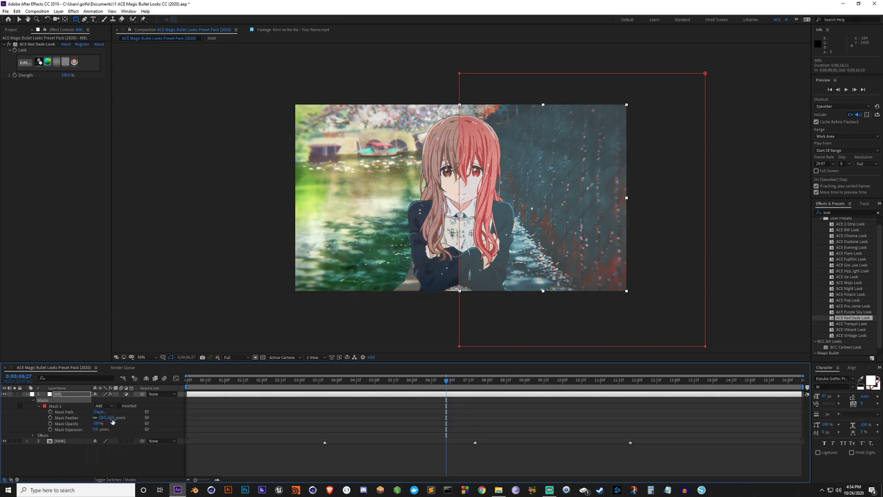
# Fit the composition in the viewer, collapse the MBL layer's properties and save the project
pyautogui.click(141, 357)
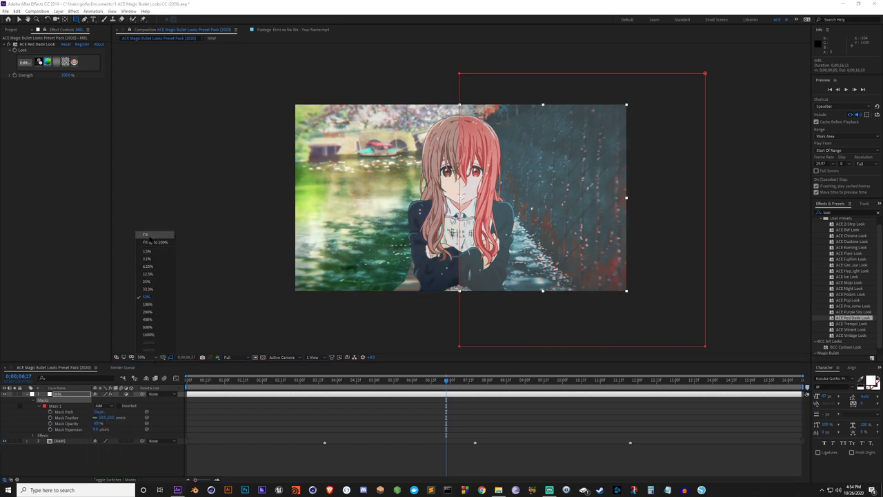
pyautogui.click(153, 238)
pyautogui.press('v')
pyautogui.click(256, 426)
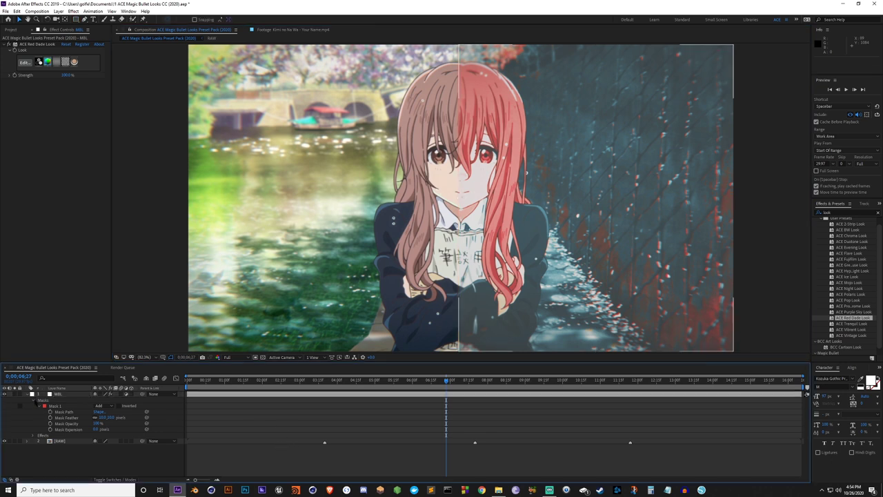
pyautogui.click(27, 394)
pyautogui.click(251, 431)
pyautogui.hotkey('ctrl', 's')
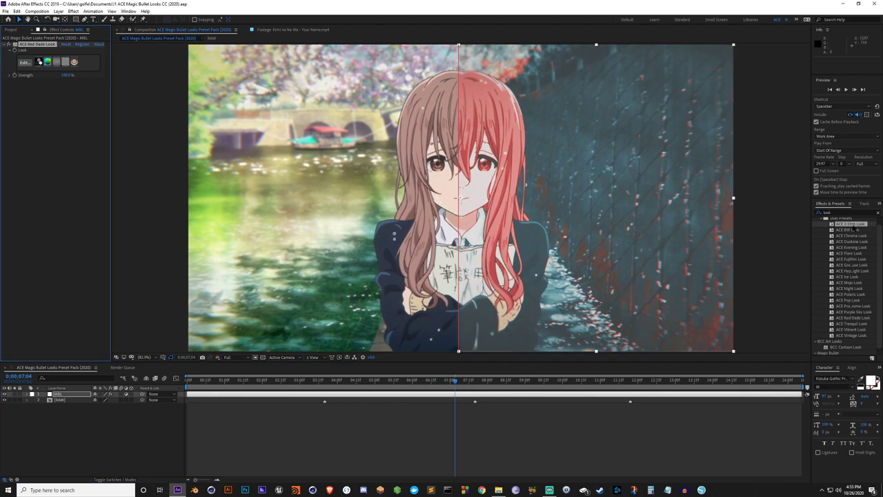
# Replace the Red Dade look with the ACE 2-Strip Look preset and compare it with the original on the pink-sky shot
pyautogui.doubleClick(851, 225)
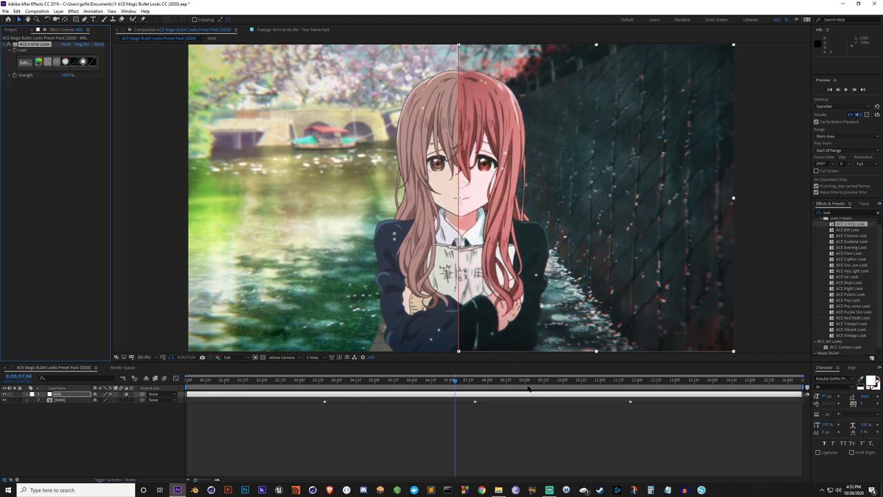
pyautogui.press('m')
pyautogui.press('m')
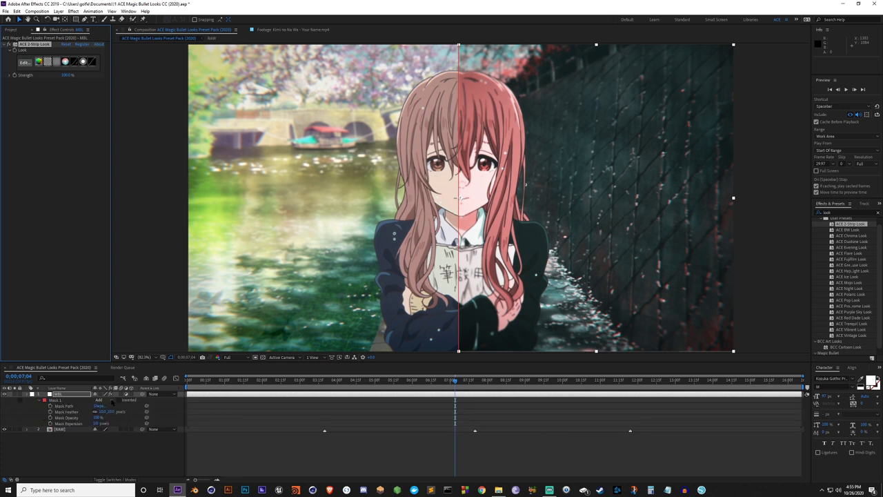
pyautogui.moveTo(454, 383); pyautogui.dragTo(739, 384)
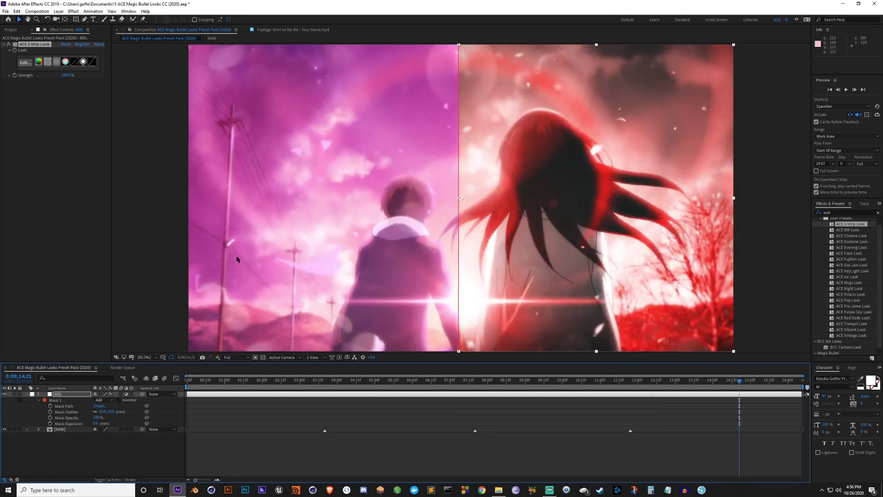
# Set Mask 1 to None and preview the 2-Strip look full frame on the earlier shots
pyautogui.click(100, 399)
pyautogui.click(107, 403)
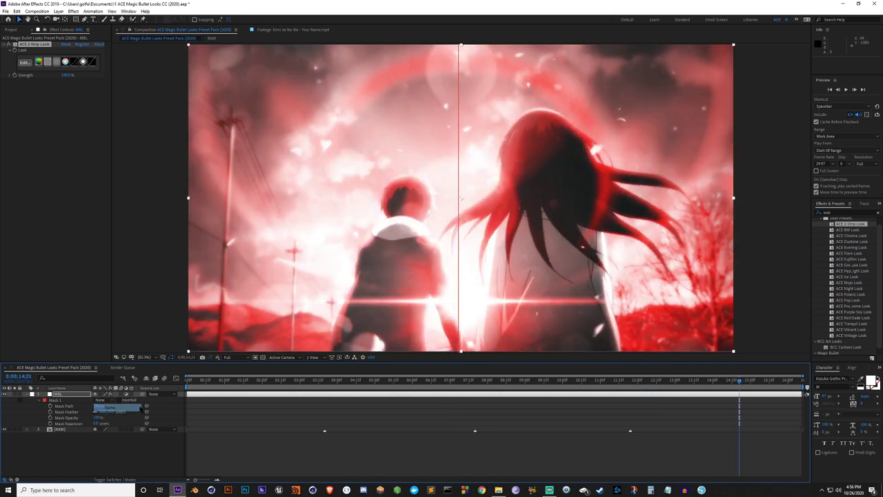
pyautogui.moveTo(216, 385); pyautogui.dragTo(390, 391)
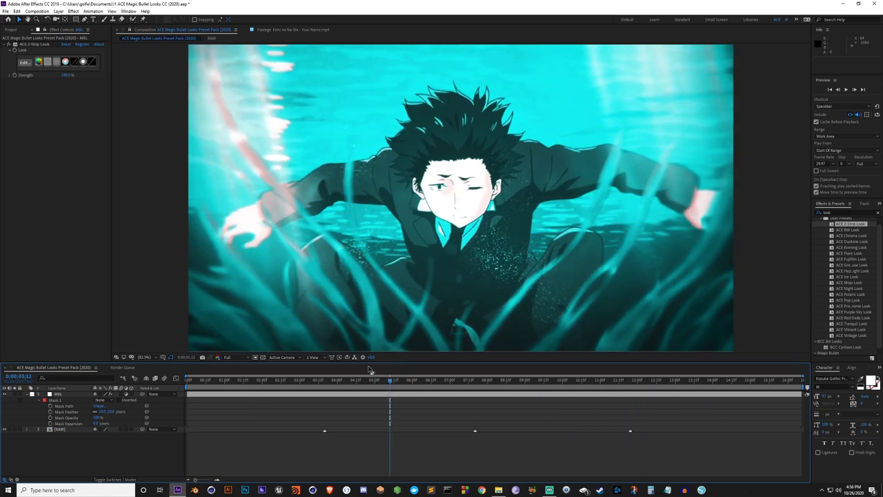
# Replace the 2-Strip look with the ACE BW Look preset and set Mask 1 to Add to compare it with the original
pyautogui.click(34, 45)
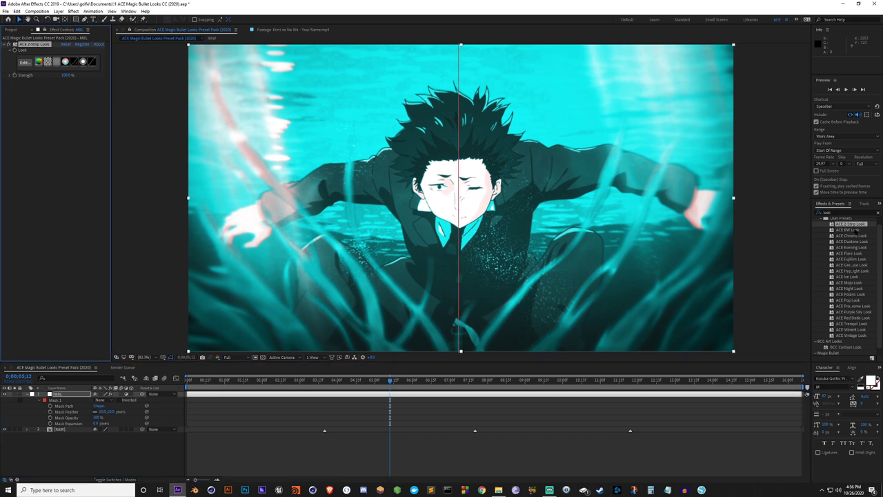
pyautogui.doubleClick(851, 230)
pyautogui.click(158, 405)
pyautogui.click(100, 401)
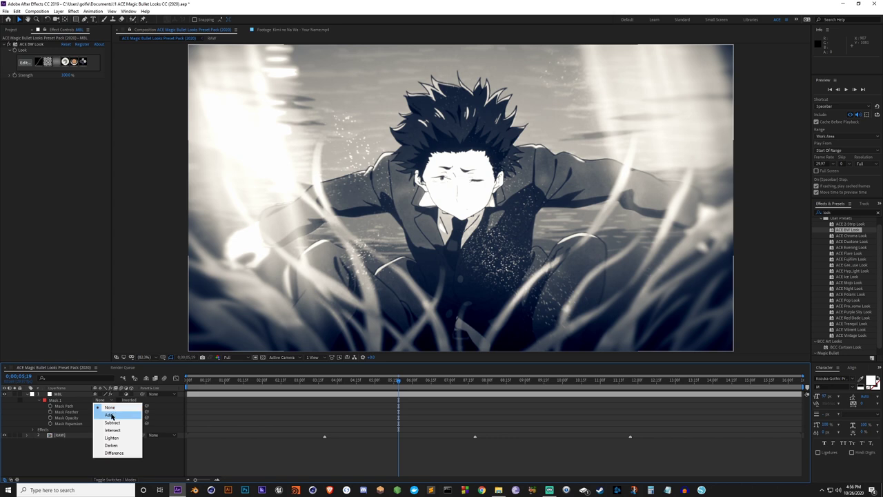
pyautogui.click(103, 413)
pyautogui.moveTo(233, 381); pyautogui.dragTo(755, 422)
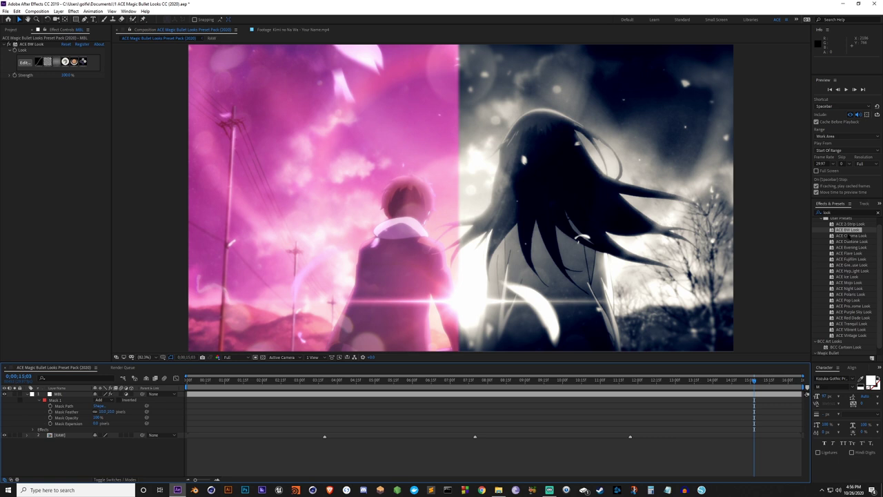
# Apply the ACE Chroma Look preset to the MBL layer and delete the BW look
pyautogui.moveTo(850, 235); pyautogui.dragTo(504, 321)
pyautogui.click(264, 395)
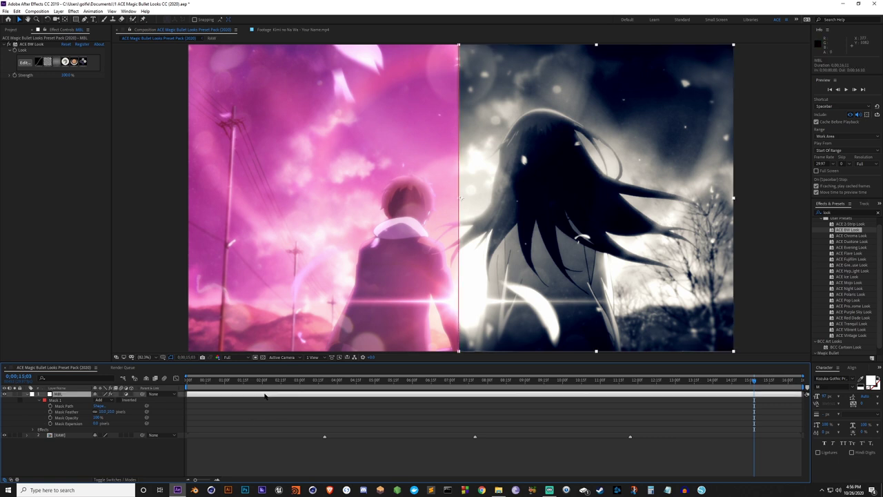
pyautogui.doubleClick(850, 235)
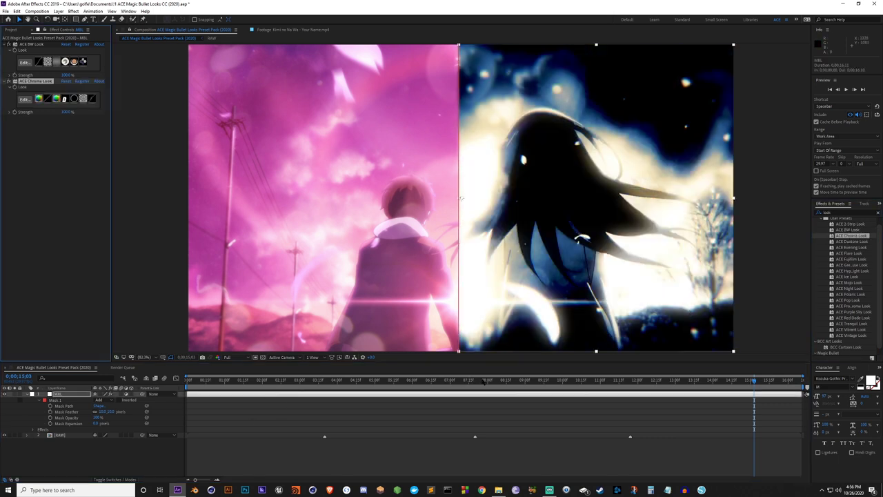
pyautogui.click(32, 46)
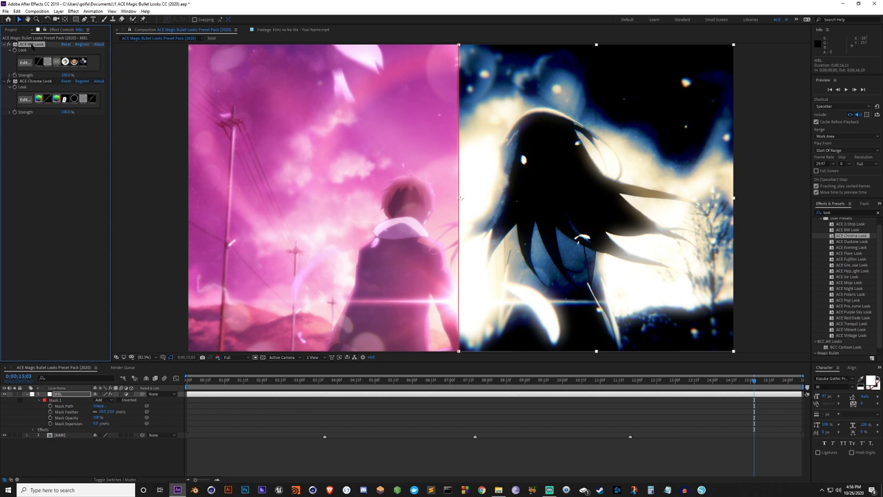
pyautogui.press('Delete')
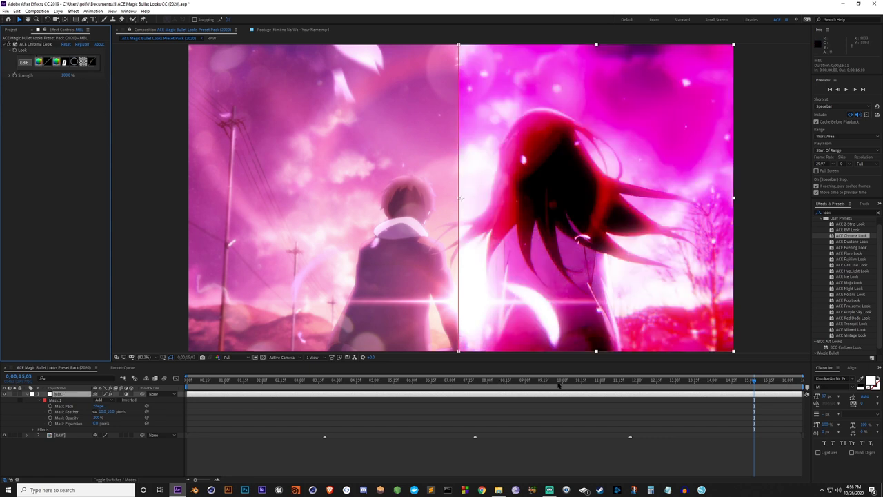
# Set Mask 1 to None and preview the Chroma look full frame through to the lakeside tree shot
pyautogui.moveTo(227, 381); pyautogui.dragTo(286, 380)
pyautogui.click(100, 400)
pyautogui.click(103, 407)
pyautogui.click(240, 380)
pyautogui.moveTo(246, 386); pyautogui.dragTo(582, 413)
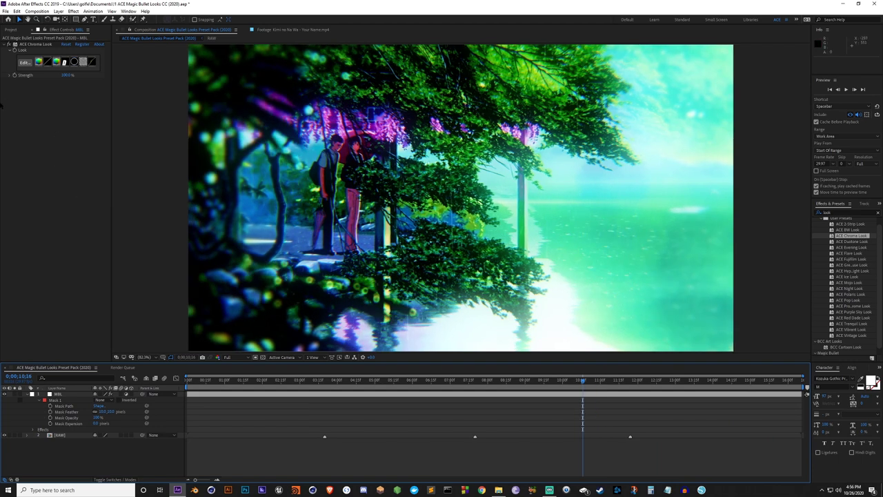
# Replace the Chroma look with the ACE Duotone Look preset and preview it across the shots
pyautogui.click(628, 217)
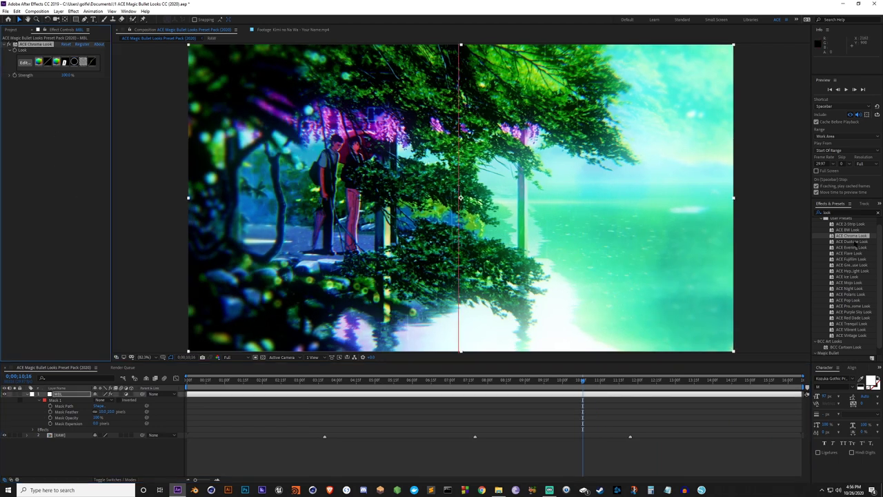
pyautogui.doubleClick(853, 242)
pyautogui.click(460, 410)
pyautogui.moveTo(451, 387); pyautogui.dragTo(428, 387)
pyautogui.moveTo(345, 386); pyautogui.dragTo(303, 384)
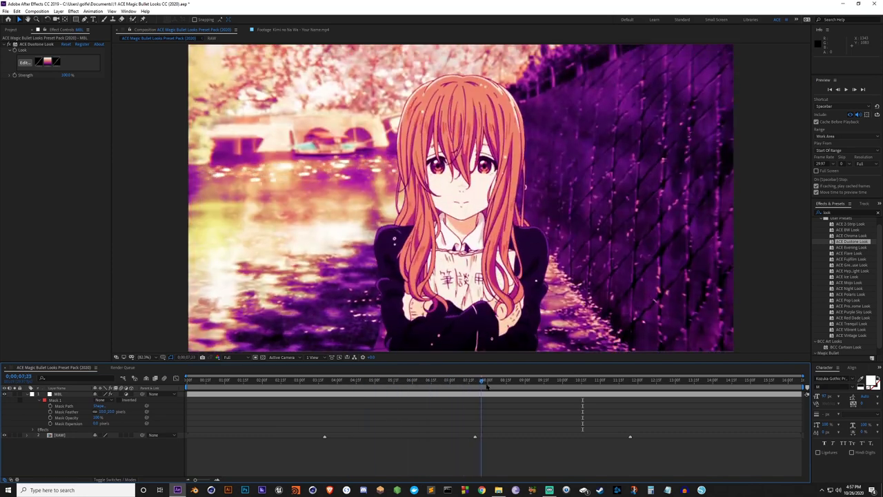
pyautogui.moveTo(486, 388); pyautogui.dragTo(533, 384)
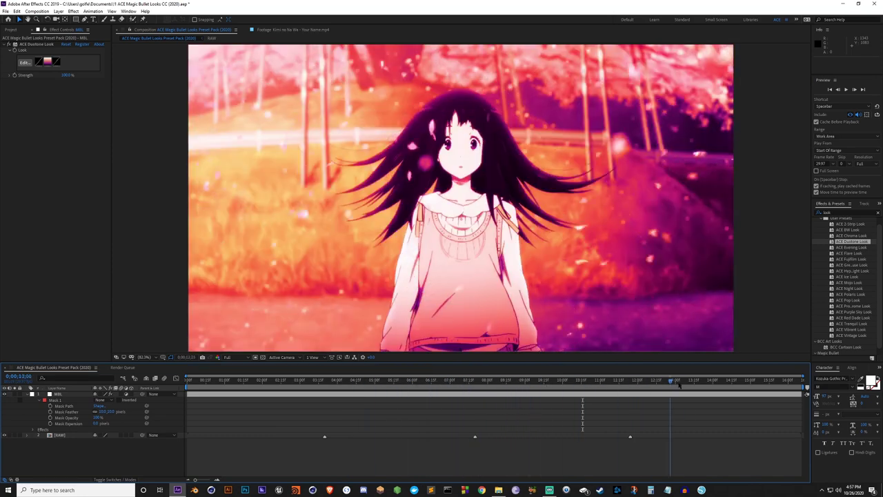
pyautogui.moveTo(680, 388); pyautogui.dragTo(745, 390)
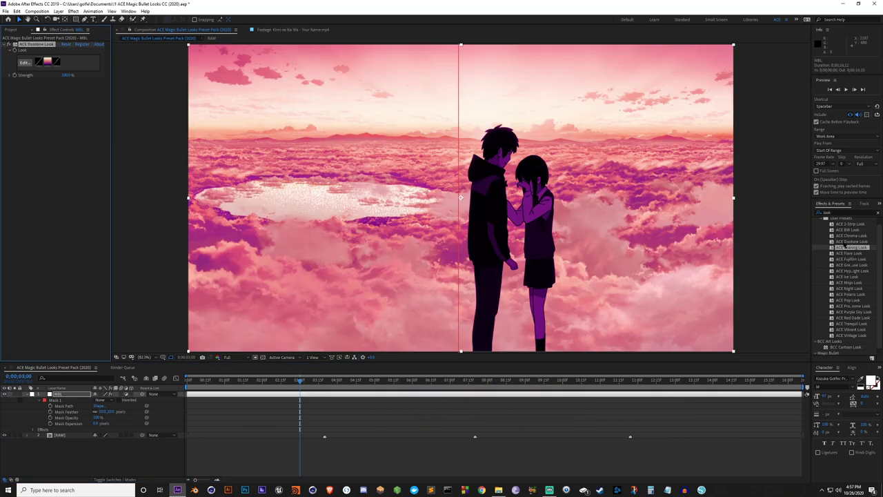
# Replace the Duotone look with the ACE Evening Look preset and preview it across the shots
pyautogui.doubleClick(853, 247)
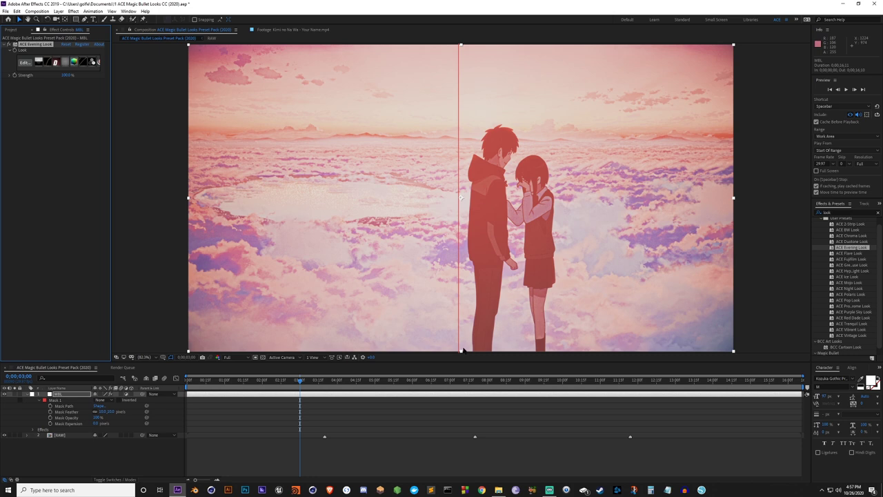
pyautogui.moveTo(312, 383); pyautogui.dragTo(341, 385)
pyautogui.click(400, 414)
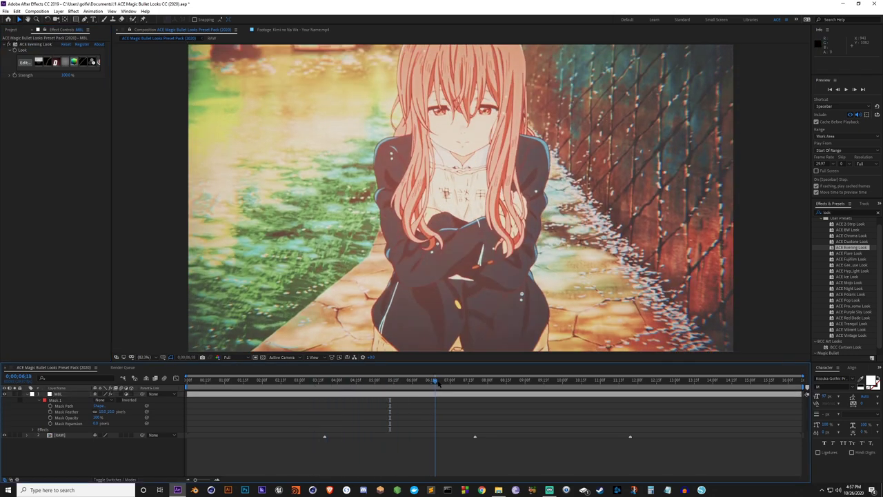
pyautogui.moveTo(435, 383); pyautogui.dragTo(474, 387)
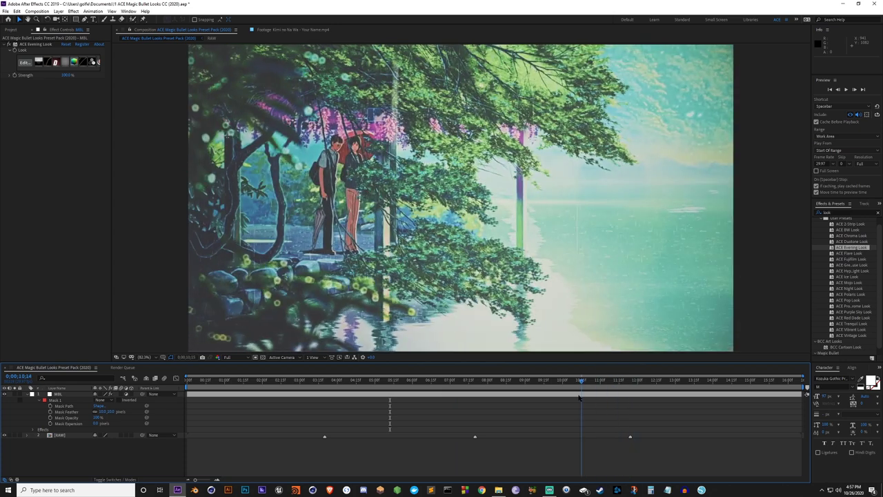
pyautogui.moveTo(573, 395); pyautogui.dragTo(489, 394)
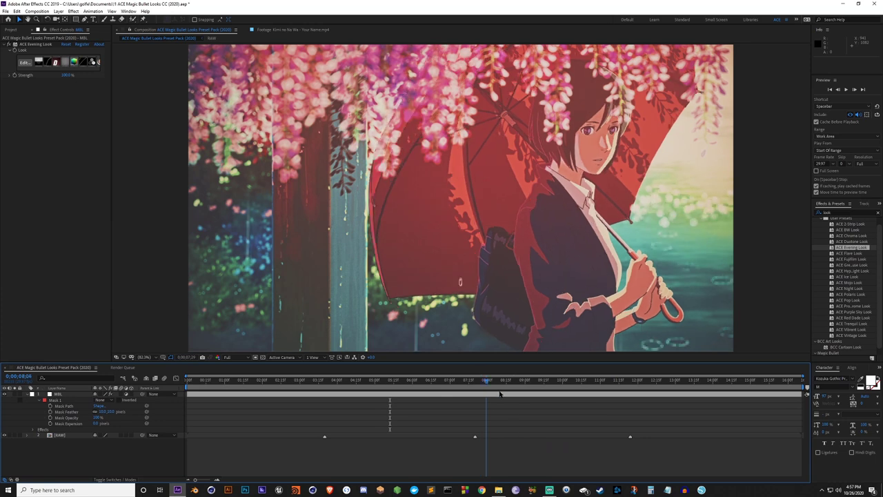
pyautogui.moveTo(610, 393); pyautogui.dragTo(504, 412)
# Set Mask 1 to Add and apply the ACE Flare Look preset to the MBL layer, previewing it on the underwater shot
pyautogui.click(100, 399)
pyautogui.click(114, 412)
pyautogui.click(459, 199)
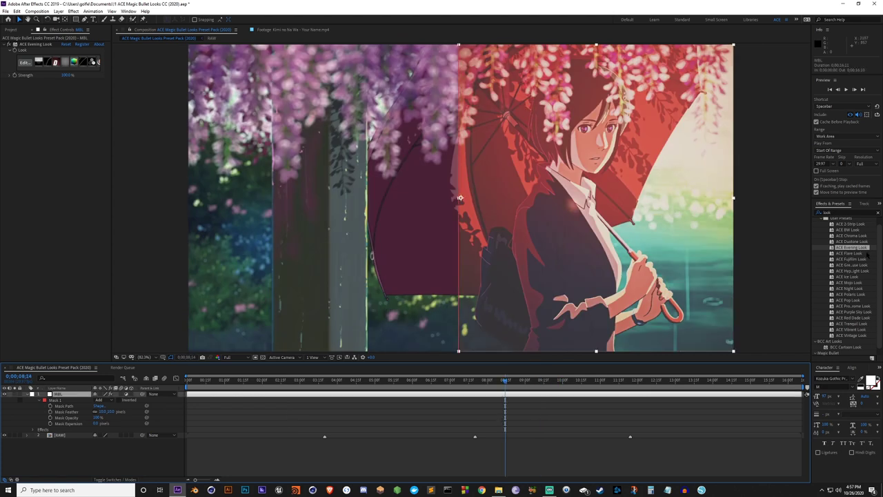
pyautogui.doubleClick(849, 253)
pyautogui.moveTo(476, 382); pyautogui.dragTo(394, 382)
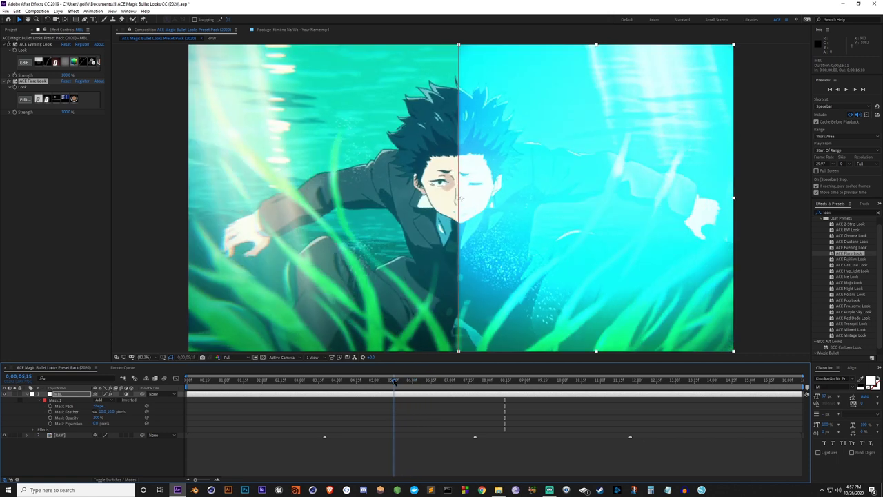
# Remove the ACE Evening Look effect, then set Mask 1 to None and preview the Flare look full frame across the shots
pyautogui.click(31, 44)
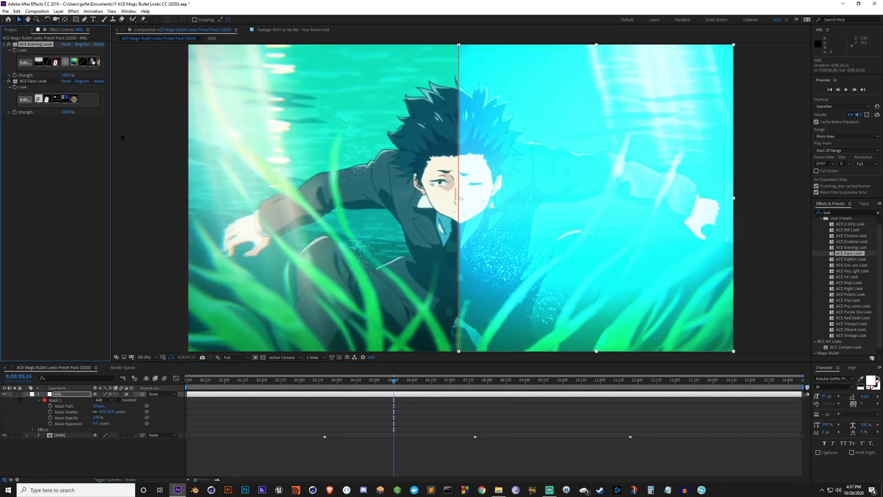
pyautogui.press('Delete')
pyautogui.moveTo(394, 381); pyautogui.dragTo(379, 381)
pyautogui.click(101, 399)
pyautogui.click(103, 403)
pyautogui.moveTo(260, 380); pyautogui.dragTo(417, 382)
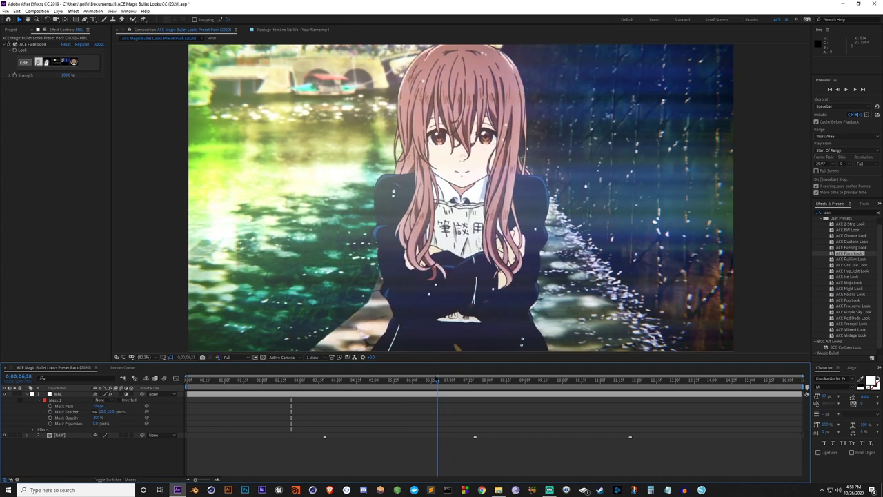
pyautogui.moveTo(438, 380); pyautogui.dragTo(748, 392)
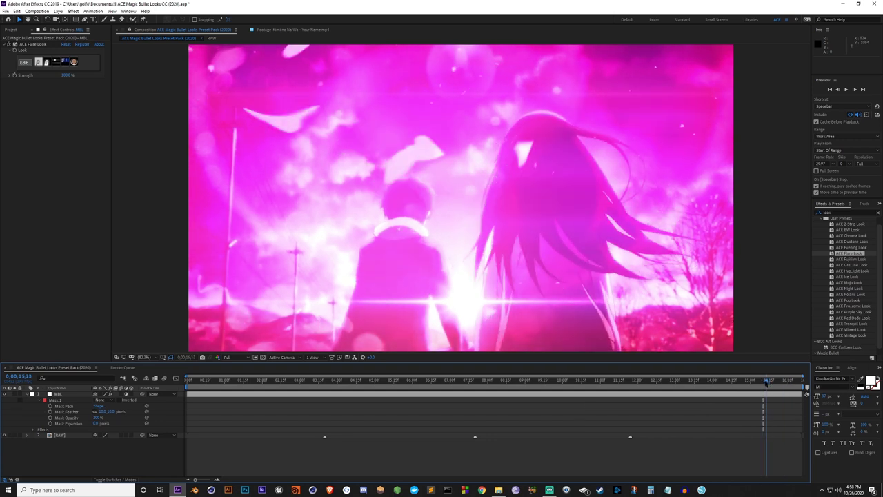
# Replace the Flare look on the MBL layer with the ACE Fujifilm Look preset and preview it on the umbrella shot
pyautogui.click(494, 395)
pyautogui.click(32, 44)
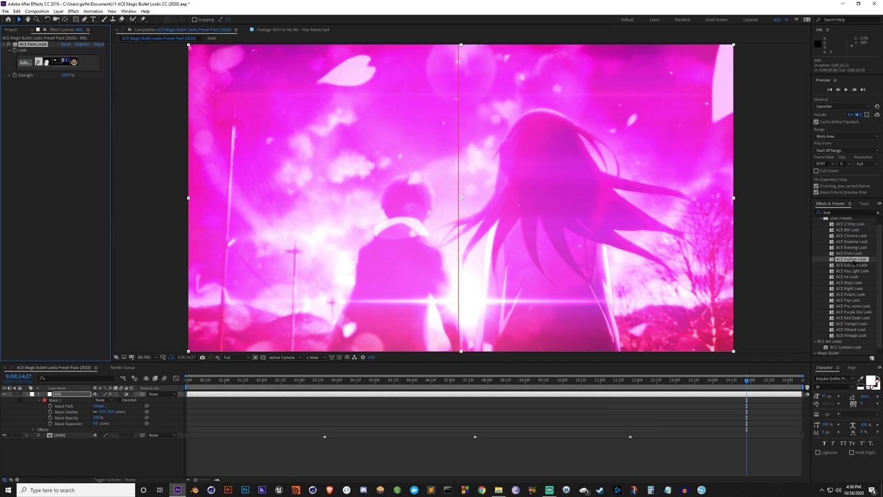
pyautogui.doubleClick(853, 259)
pyautogui.moveTo(698, 382); pyautogui.dragTo(491, 380)
# Set Mask 1 to Add and compare the Fujifilm look side by side with the original footage across the shots
pyautogui.click(111, 400)
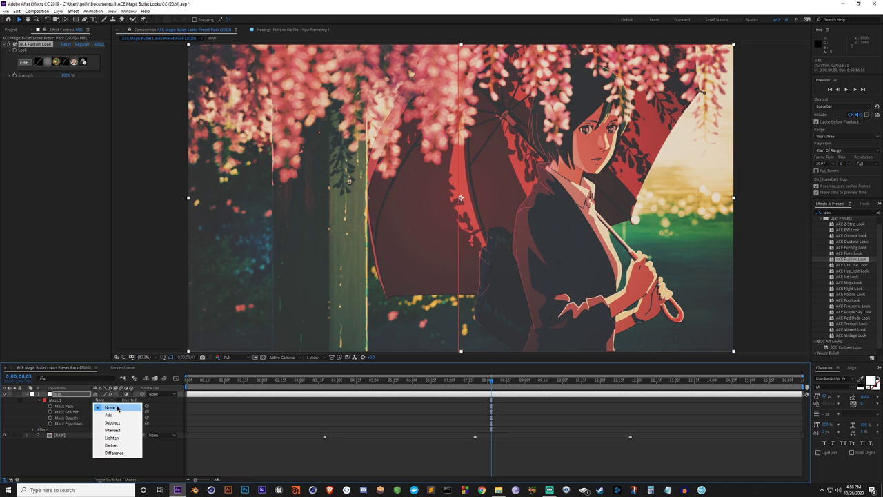
pyautogui.click(109, 414)
pyautogui.moveTo(492, 382); pyautogui.dragTo(445, 392)
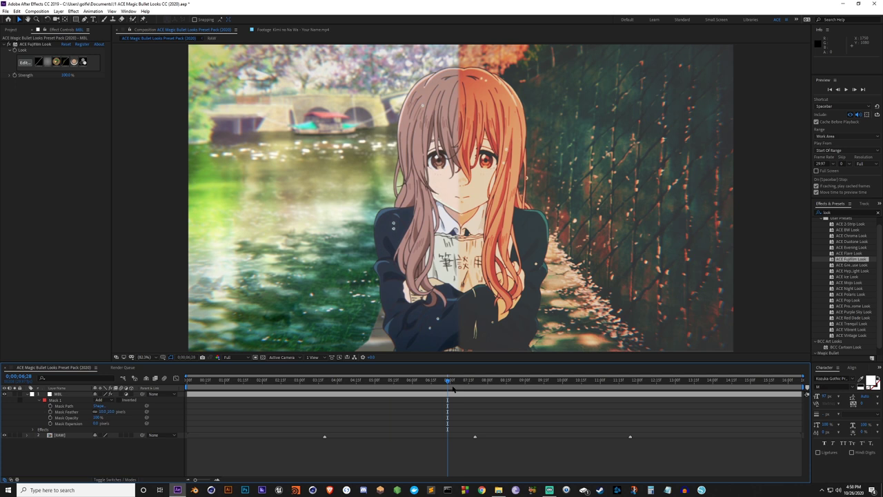
pyautogui.moveTo(453, 385); pyautogui.dragTo(504, 382)
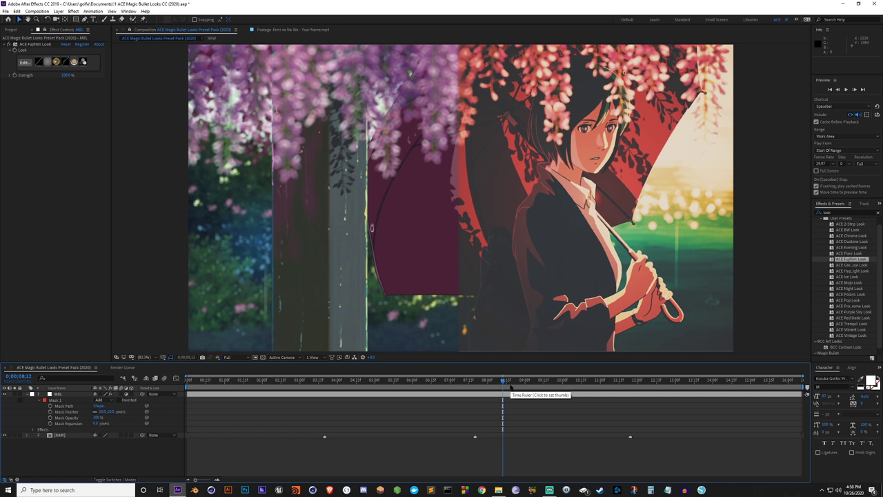
pyautogui.moveTo(524, 384); pyautogui.dragTo(716, 386)
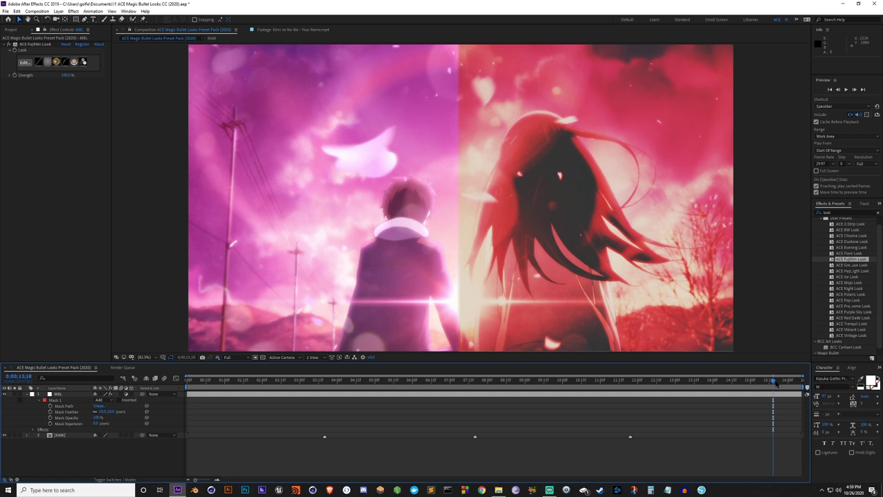
pyautogui.moveTo(785, 384); pyautogui.dragTo(443, 368)
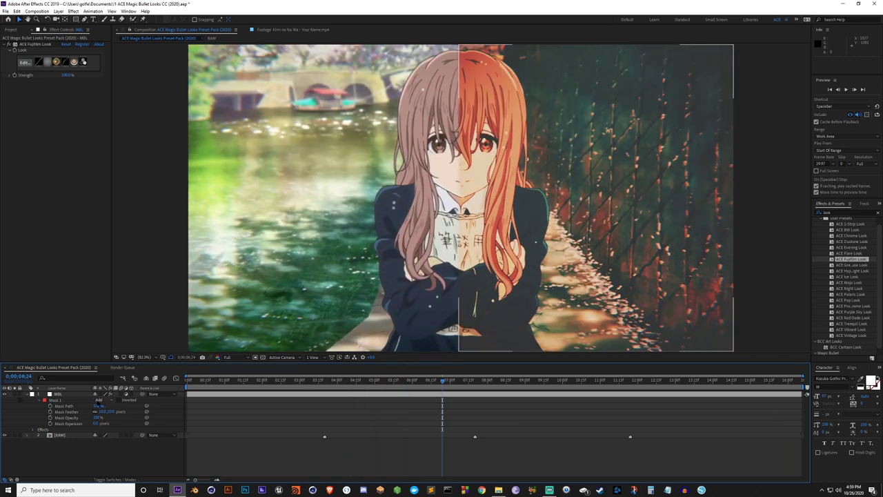
# Set Mask 1 to None and preview the Fujifilm look full frame back to the opening silhouette shot
pyautogui.click(98, 401)
pyautogui.click(123, 407)
pyautogui.moveTo(385, 386); pyautogui.dragTo(209, 380)
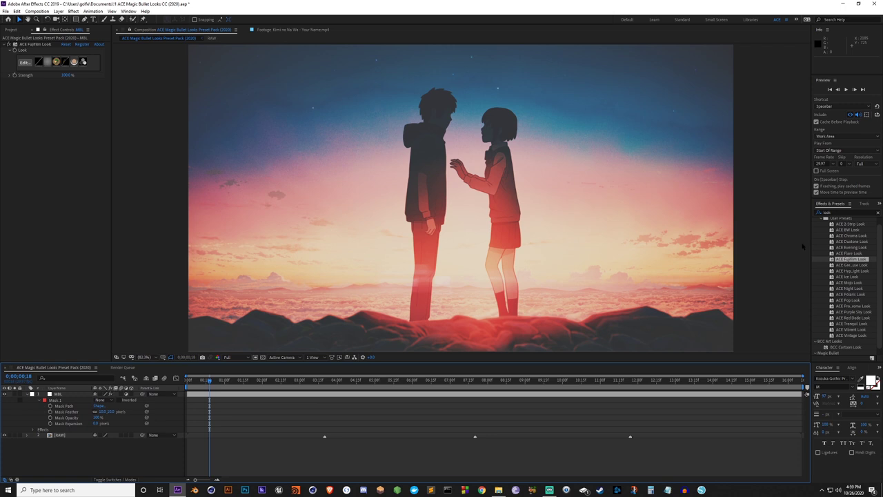
# Replace the Fujifilm look with the ACE Gre...use Look preset and preview it on the opening silhouette shot
pyautogui.click(45, 44)
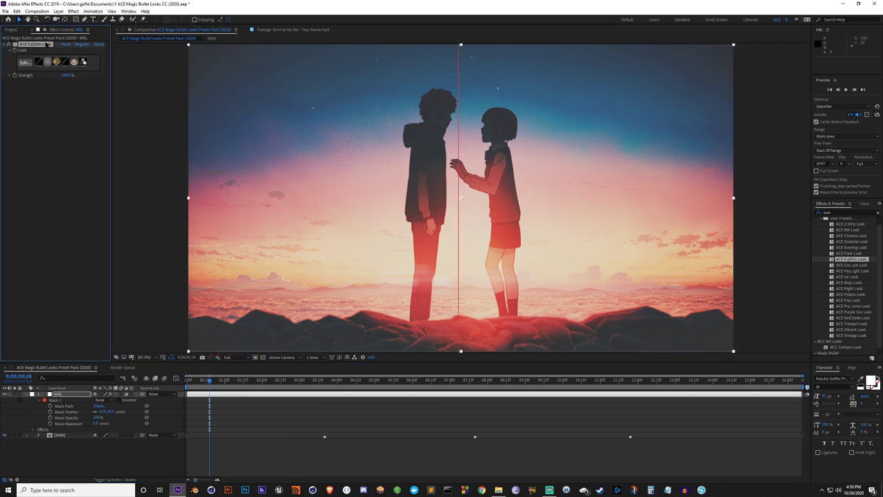
pyautogui.click(853, 265)
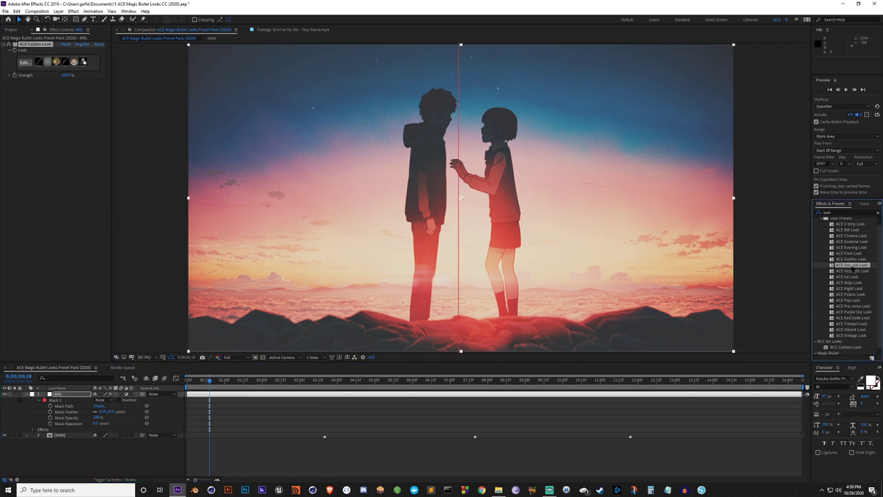
pyautogui.doubleClick(852, 265)
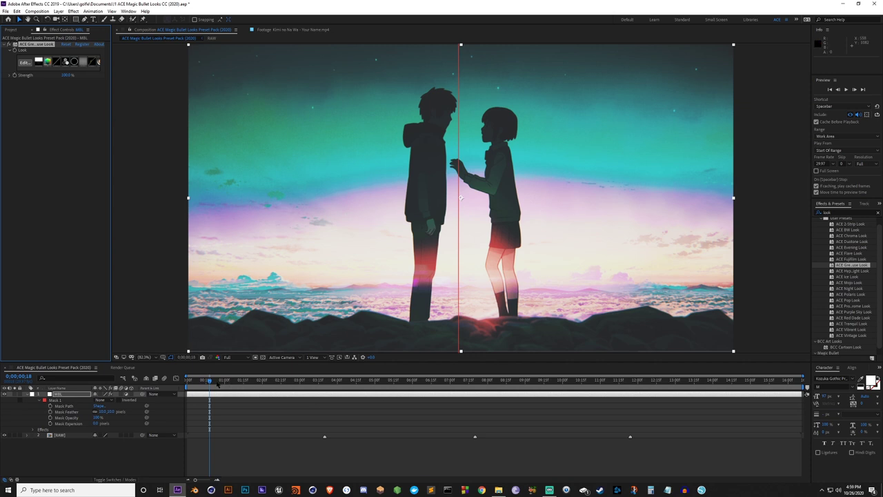
pyautogui.moveTo(209, 380); pyautogui.dragTo(259, 373)
pyautogui.press('space')
# Replace the current look on the MBL layer with the ACE Hyperbright Look preset and preview it through to the umbrella shot
pyautogui.click(270, 393)
pyautogui.click(36, 44)
pyautogui.doubleClick(854, 271)
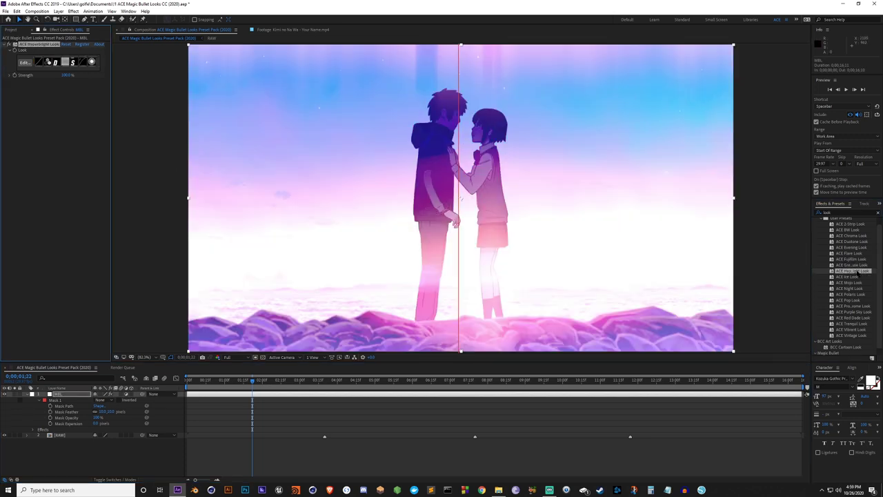
pyautogui.click(257, 426)
pyautogui.moveTo(229, 385); pyautogui.dragTo(448, 380)
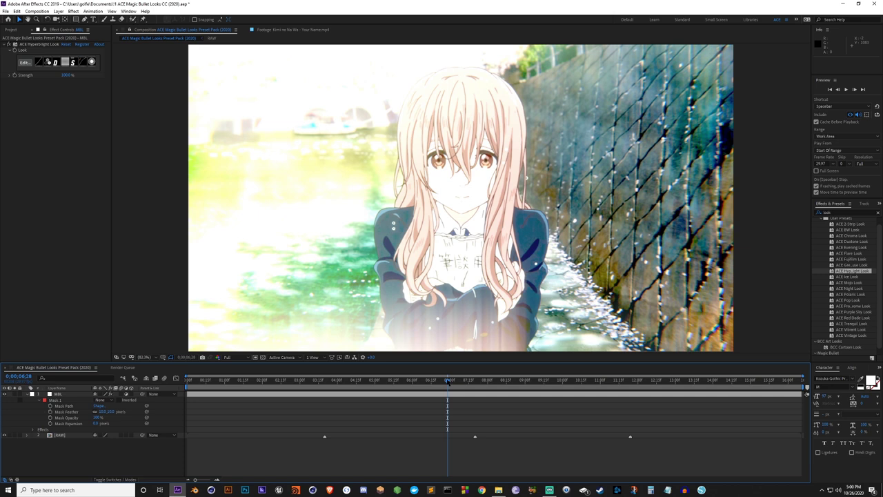
pyautogui.moveTo(450, 380); pyautogui.dragTo(531, 390)
# Replace the Hyperbright look with the ACE Ice Look preset and preview it on the lakeside girl and umbrella shots
pyautogui.click(523, 394)
pyautogui.click(35, 45)
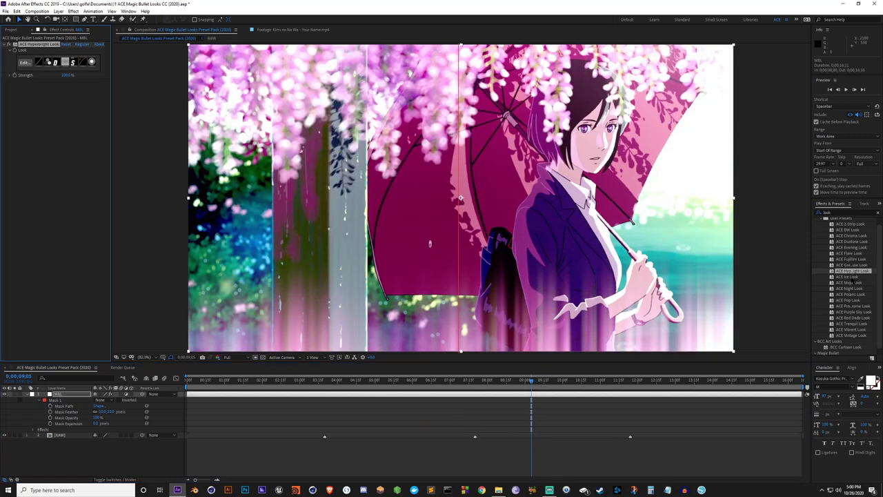
pyautogui.doubleClick(850, 277)
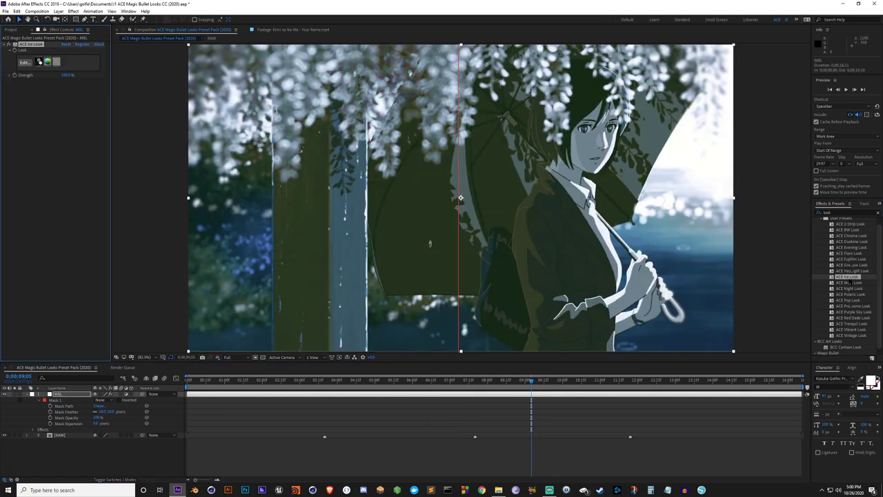
pyautogui.click(522, 413)
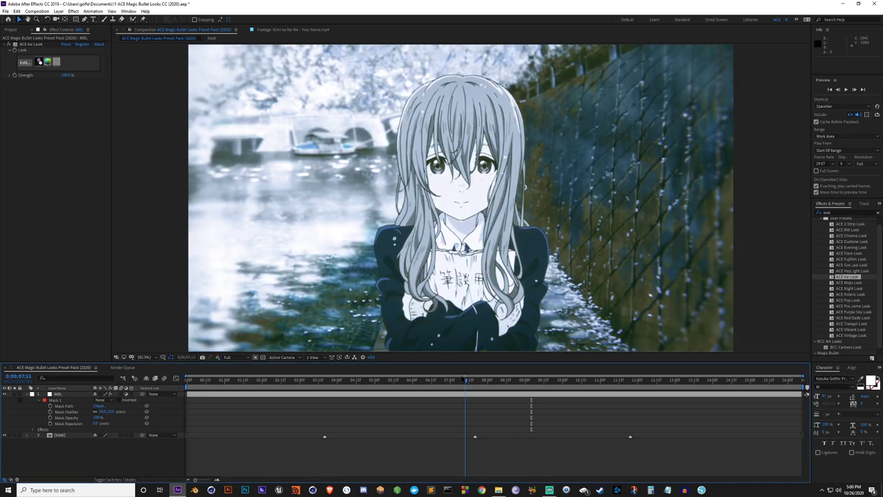
pyautogui.moveTo(454, 379); pyautogui.dragTo(510, 381)
# Replace the Ice look with the ACE Mojo Look preset and preview it from the umbrella shot back to the opening shot
pyautogui.click(31, 44)
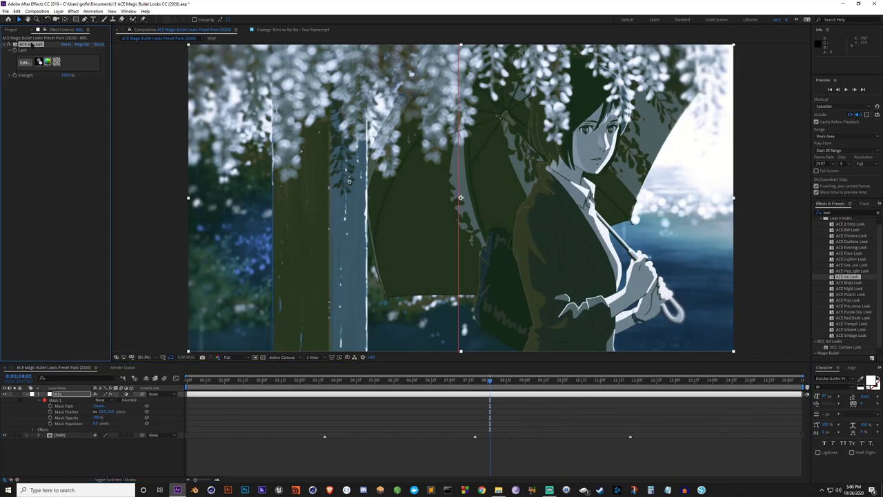
pyautogui.doubleClick(850, 282)
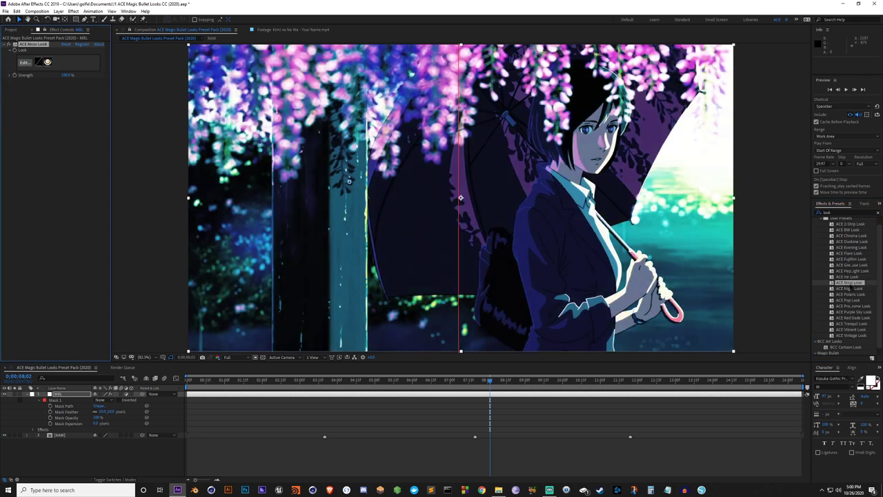
pyautogui.click(505, 420)
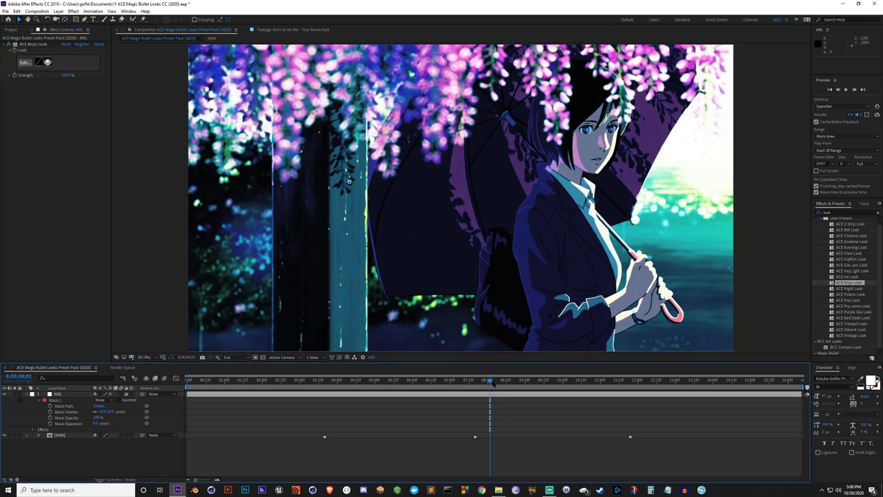
pyautogui.moveTo(490, 384); pyautogui.dragTo(293, 386)
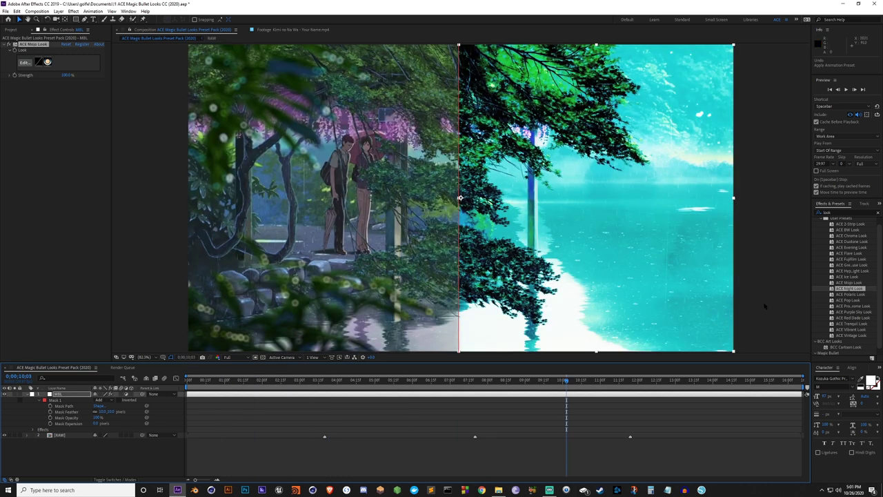
# Apply the ACE Night Look preset in place of Mojo, set Mask 1 to None and preview the look full frame across the shots
pyautogui.doubleClick(853, 288)
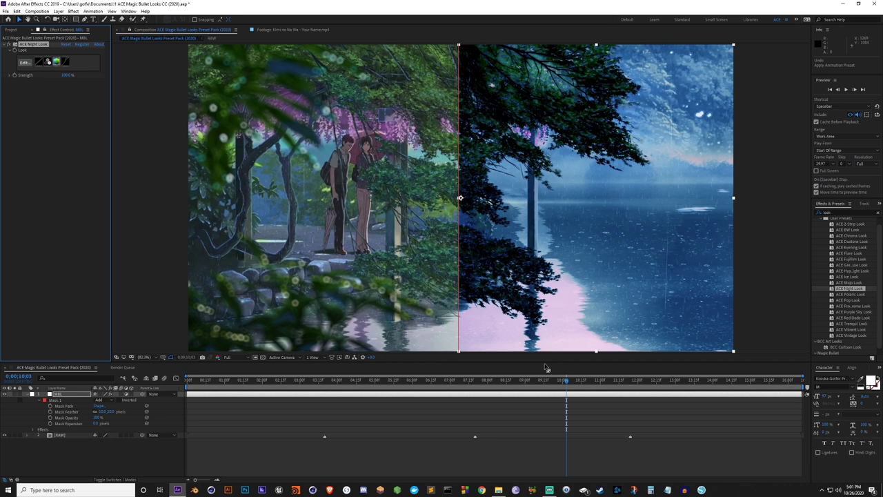
pyautogui.click(100, 400)
pyautogui.click(116, 407)
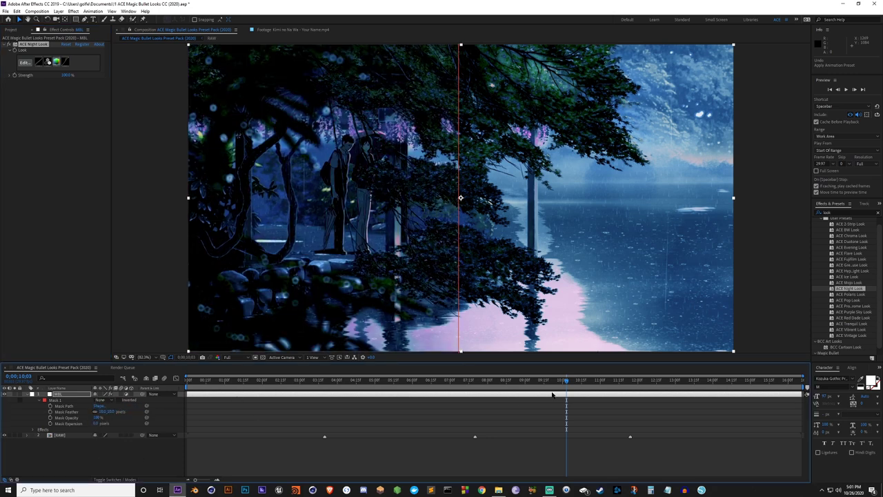
pyautogui.moveTo(579, 380); pyautogui.dragTo(726, 384)
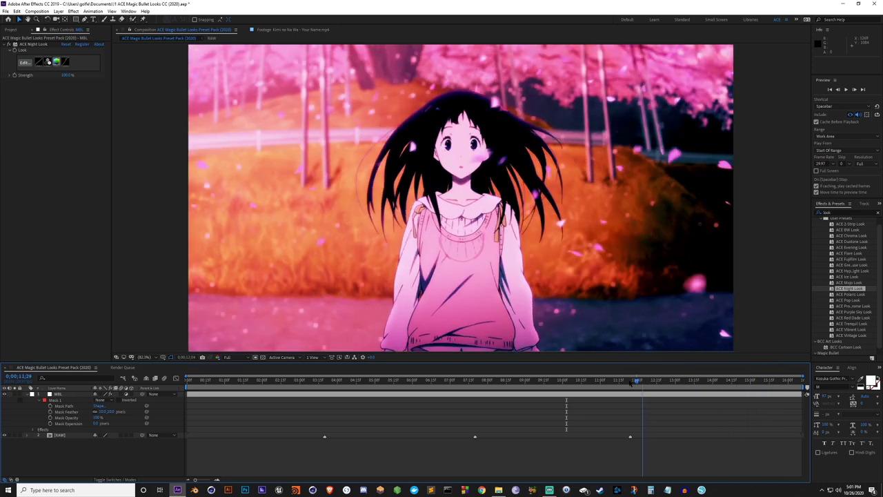
pyautogui.moveTo(632, 384); pyautogui.dragTo(366, 387)
# Set Mask 1 to Add and compare the Night look with the original footage on the underwater and lakeside girl shots
pyautogui.click(100, 400)
pyautogui.click(107, 407)
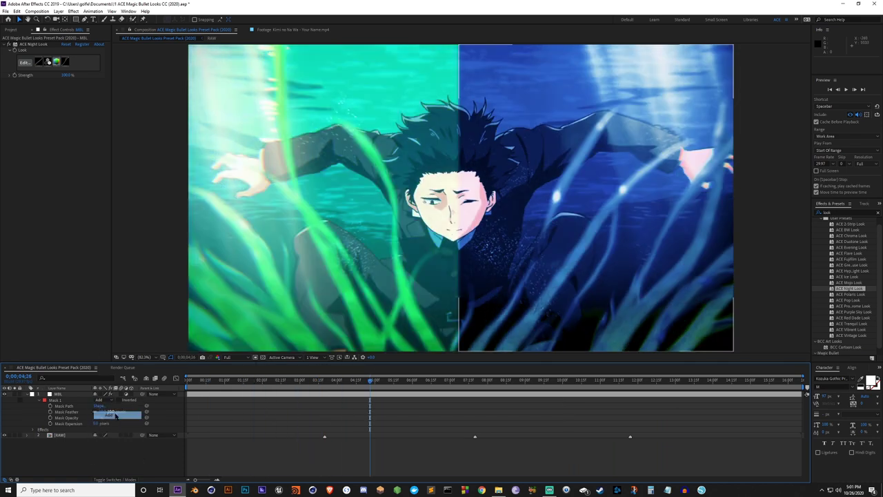
pyautogui.moveTo(377, 386); pyautogui.dragTo(404, 388)
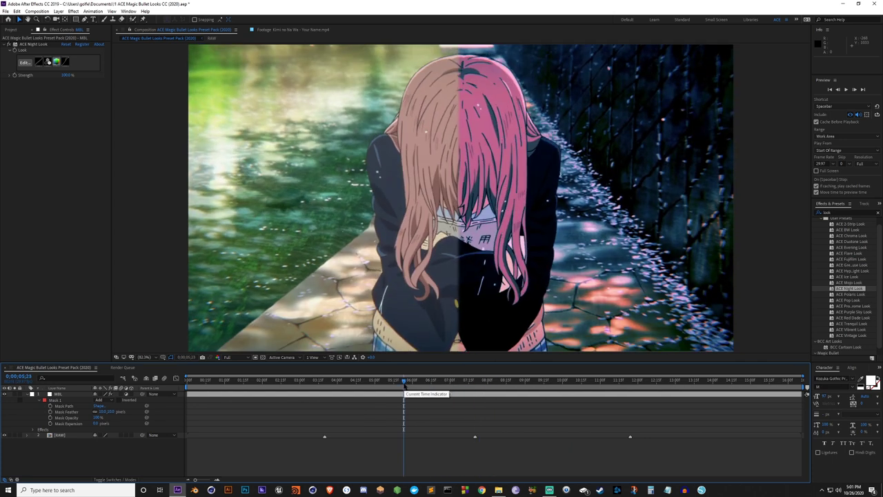
pyautogui.moveTo(407, 388)
pyautogui.mouseDown()
pyautogui.moveTo(366, 383)
pyautogui.moveTo(397, 380)
pyautogui.mouseUp()
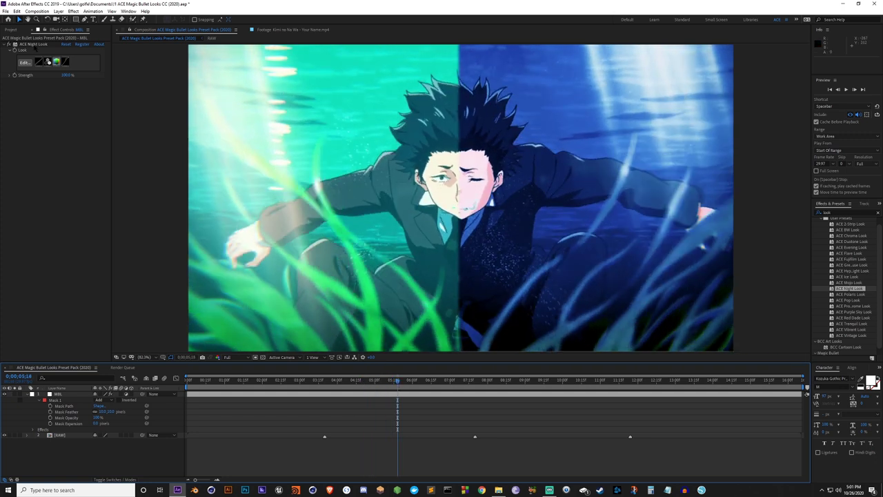
# Replace the Night look with the ACE Polaris Look preset, set Mask 1 to None and preview it across the shots
pyautogui.click(34, 45)
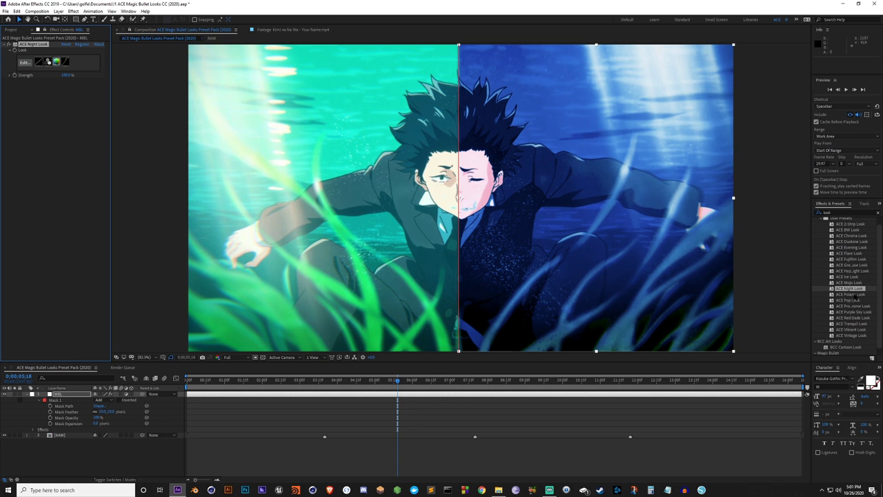
pyautogui.doubleClick(850, 294)
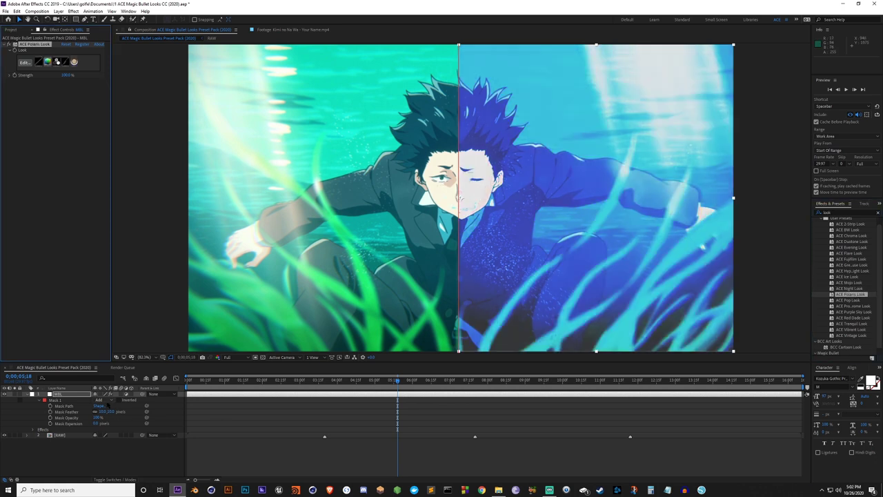
pyautogui.click(100, 400)
pyautogui.click(117, 409)
pyautogui.click(353, 413)
pyautogui.moveTo(364, 381); pyautogui.dragTo(264, 385)
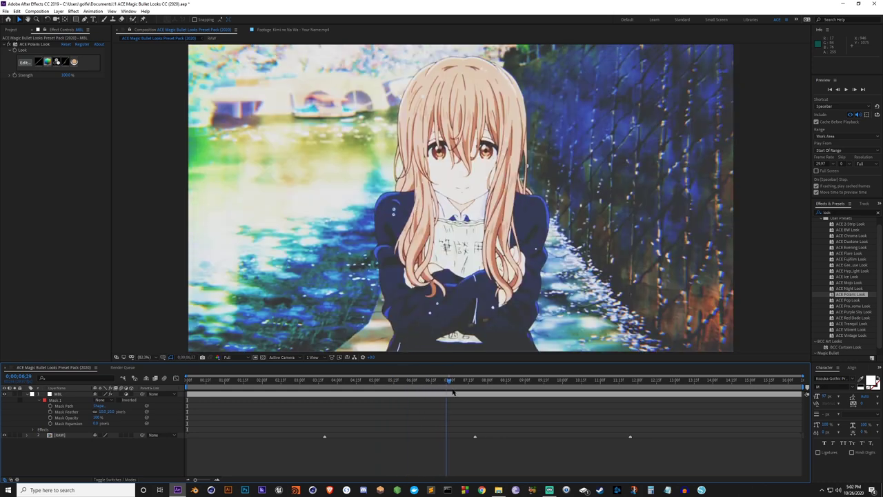
pyautogui.moveTo(452, 392); pyautogui.dragTo(526, 386)
# Replace the Polaris look with the ACE Pop Look preset and preview it on the lakeside girl and underwater shots
pyautogui.click(34, 44)
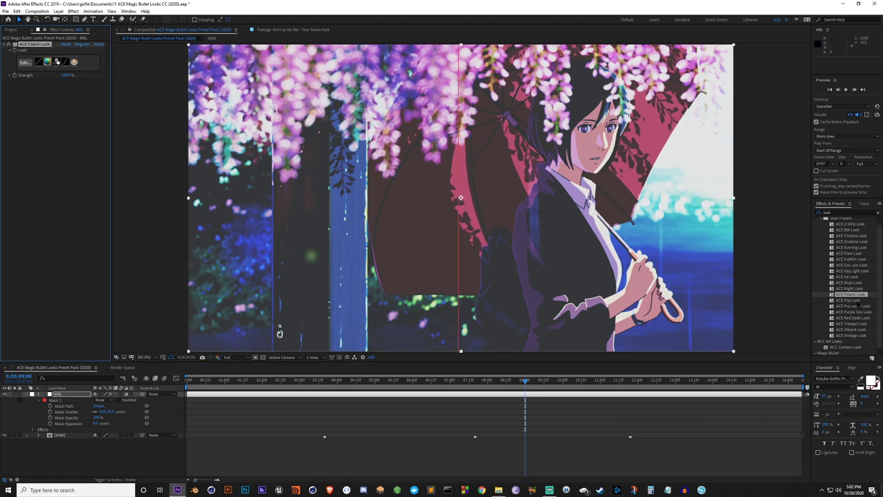
pyautogui.moveTo(518, 385); pyautogui.dragTo(420, 387)
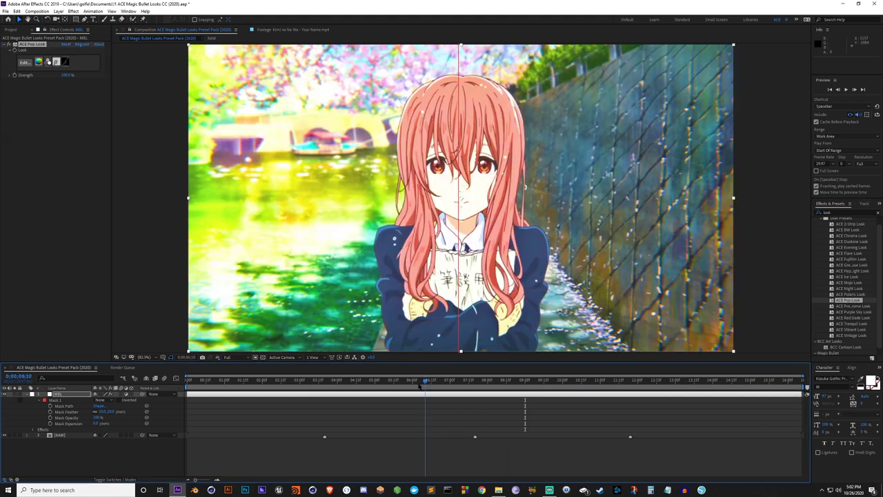
pyautogui.click(332, 407)
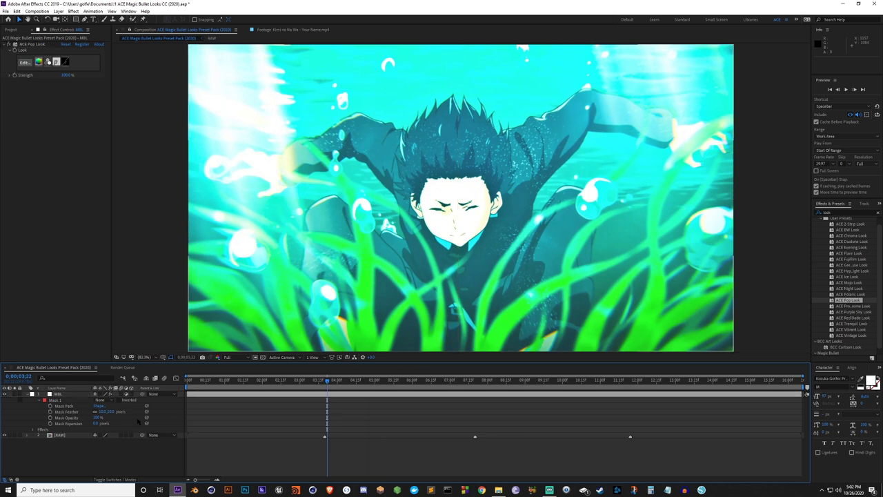
# Set the MBL layer's Mask 1 to Add and compare the Pop look with the original from the underwater shot onward
pyautogui.click(79, 394)
pyautogui.click(105, 400)
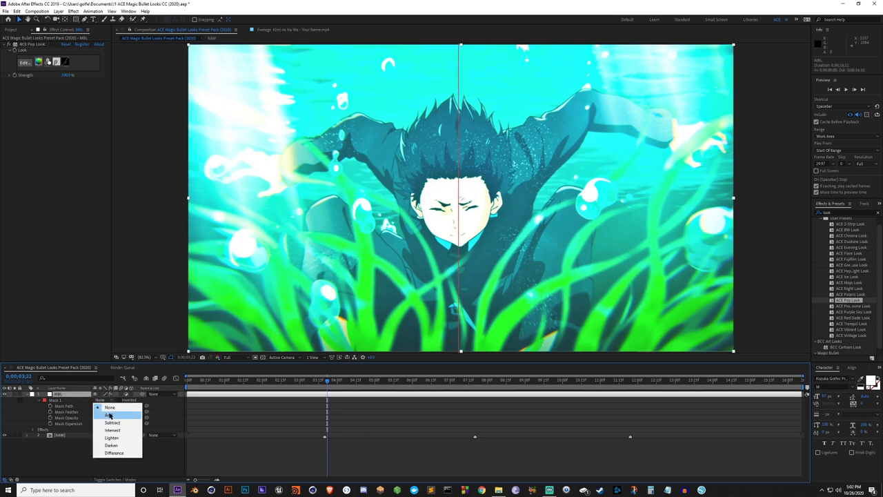
pyautogui.click(110, 407)
pyautogui.moveTo(302, 382); pyautogui.dragTo(459, 410)
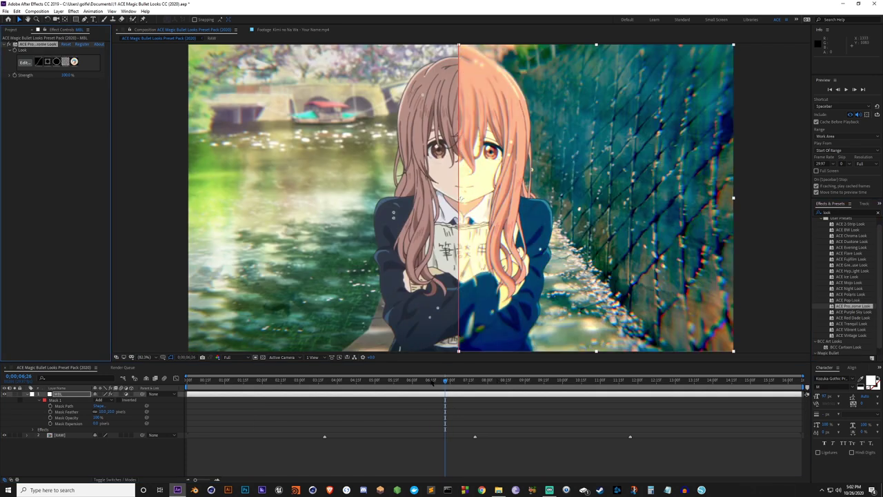
# Set Mask 1 to None and toggle the MBL layer's visibility off and on to compare the look with the original footage
pyautogui.click(102, 401)
pyautogui.click(108, 409)
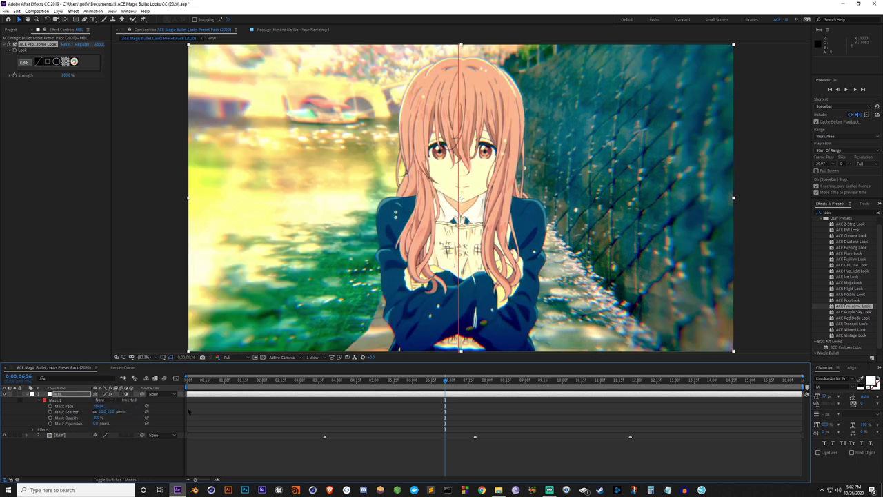
pyautogui.click(349, 412)
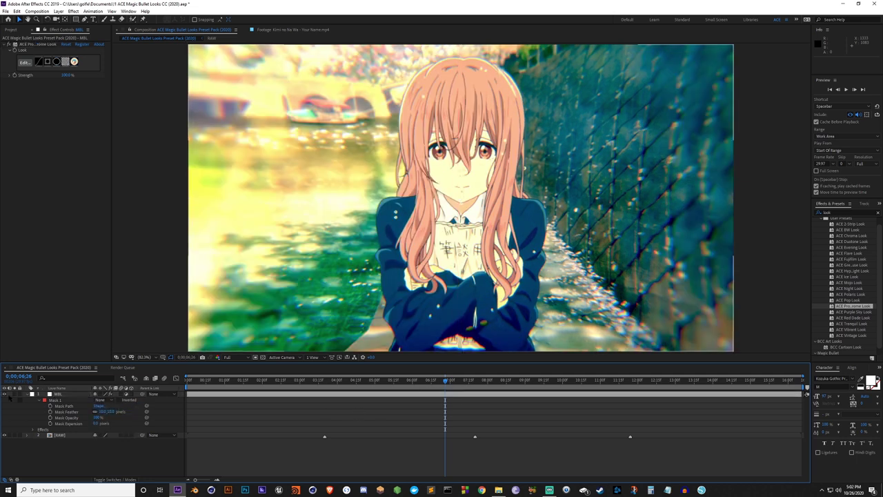
pyautogui.click(4, 394)
pyautogui.click(4, 393)
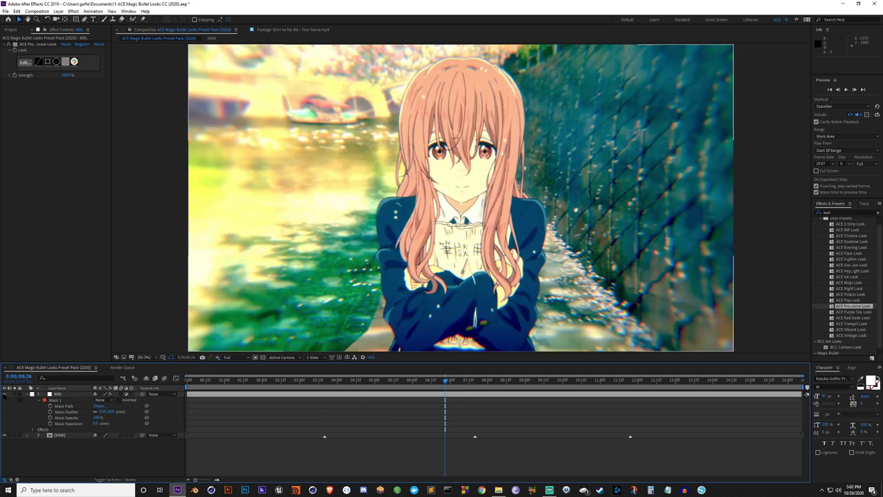